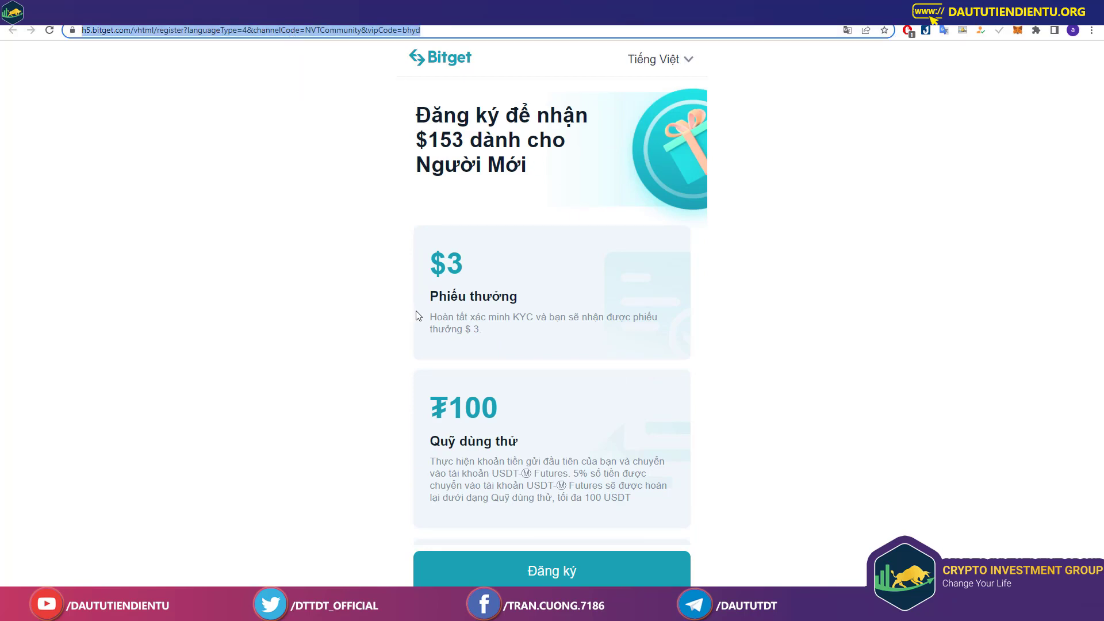
{"action": "double_click", "coordinate": [437, 273]}
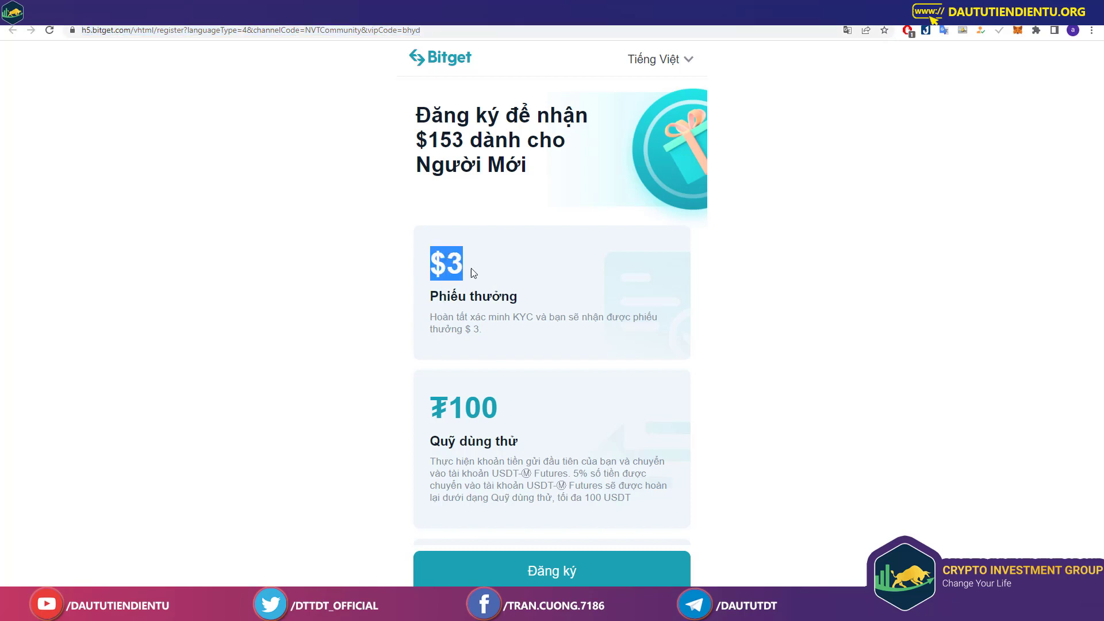
{"action": "left_click_drag", "start_coordinate": [430, 296], "coordinate": [535, 278]}
{"action": "left_click", "coordinate": [460, 328]}
{"action": "left_click_drag", "start_coordinate": [443, 316], "coordinate": [594, 326]}
{"action": "left_click", "coordinate": [592, 317]}
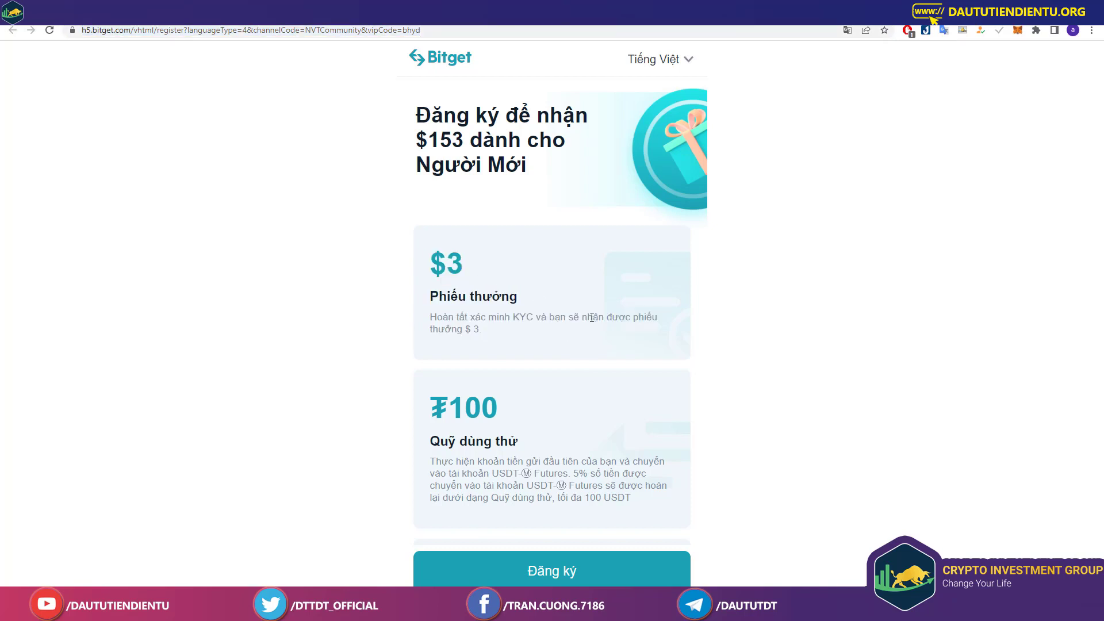
{"action": "left_click_drag", "start_coordinate": [512, 319], "coordinate": [609, 319]}
{"action": "left_click", "coordinate": [628, 322]}
{"action": "left_click_drag", "start_coordinate": [458, 329], "coordinate": [607, 375]}
{"action": "left_click", "coordinate": [564, 343]}
{"action": "scroll", "coordinate": [563, 344], "scroll_direction": "down", "scroll_amount": 2}
{"action": "left_click", "coordinate": [551, 378]}
{"action": "left_click_drag", "start_coordinate": [430, 325], "coordinate": [593, 377]}
{"action": "left_click", "coordinate": [594, 404]}
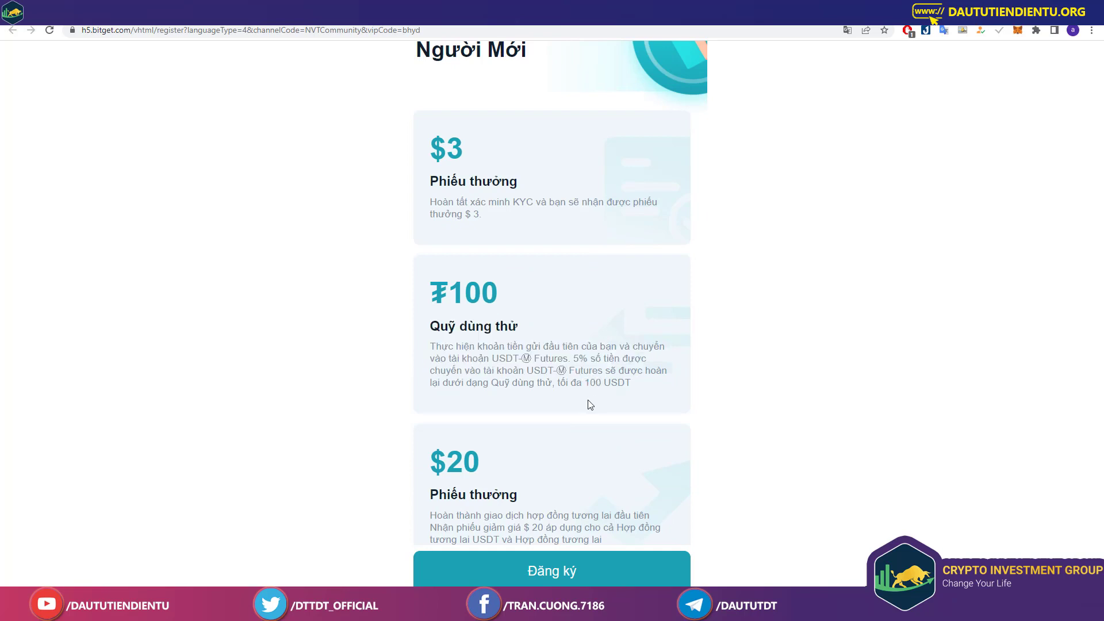
{"action": "scroll", "coordinate": [575, 405], "scroll_direction": "down", "scroll_amount": 1}
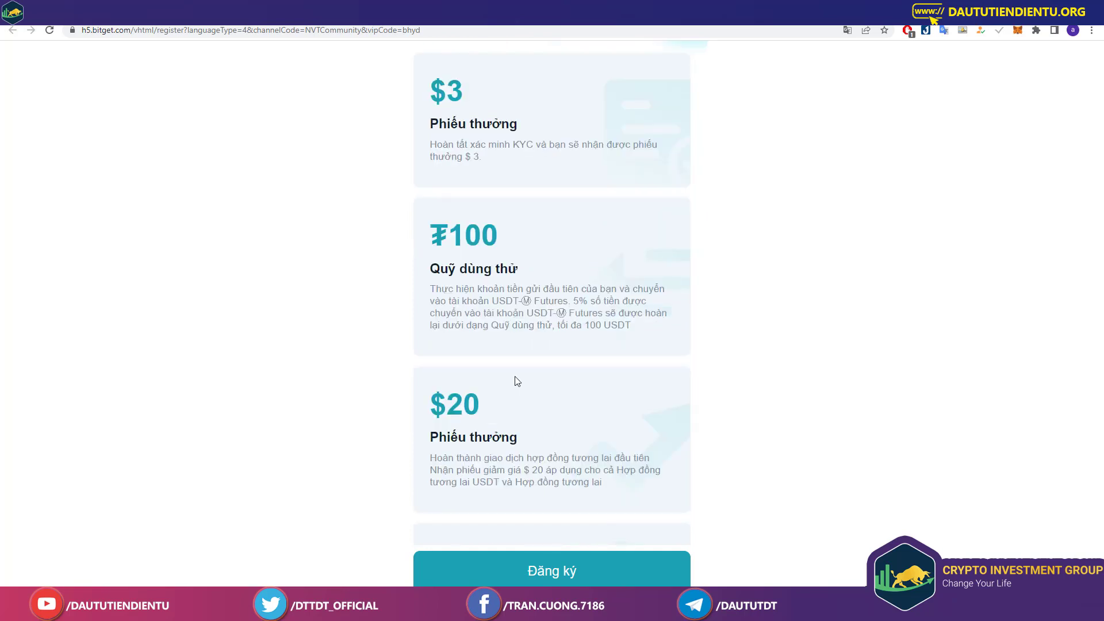
{"action": "scroll", "coordinate": [500, 431], "scroll_direction": "down", "scroll_amount": 1}
{"action": "left_click_drag", "start_coordinate": [430, 398], "coordinate": [544, 409]}
{"action": "left_click", "coordinate": [544, 409]}
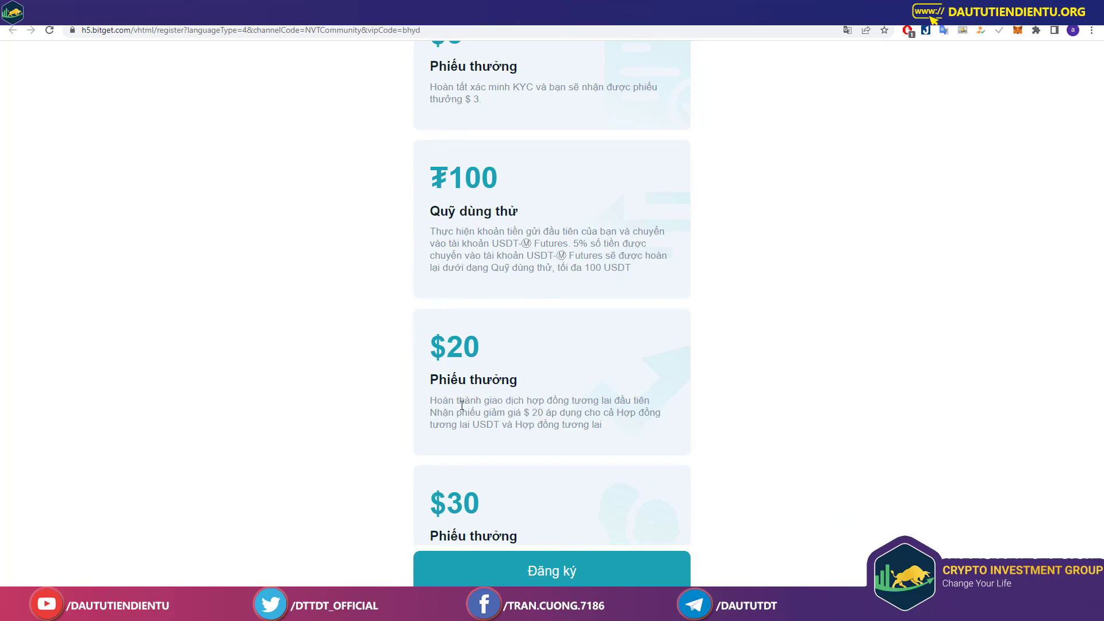
{"action": "left_click_drag", "start_coordinate": [461, 404], "coordinate": [646, 406]}
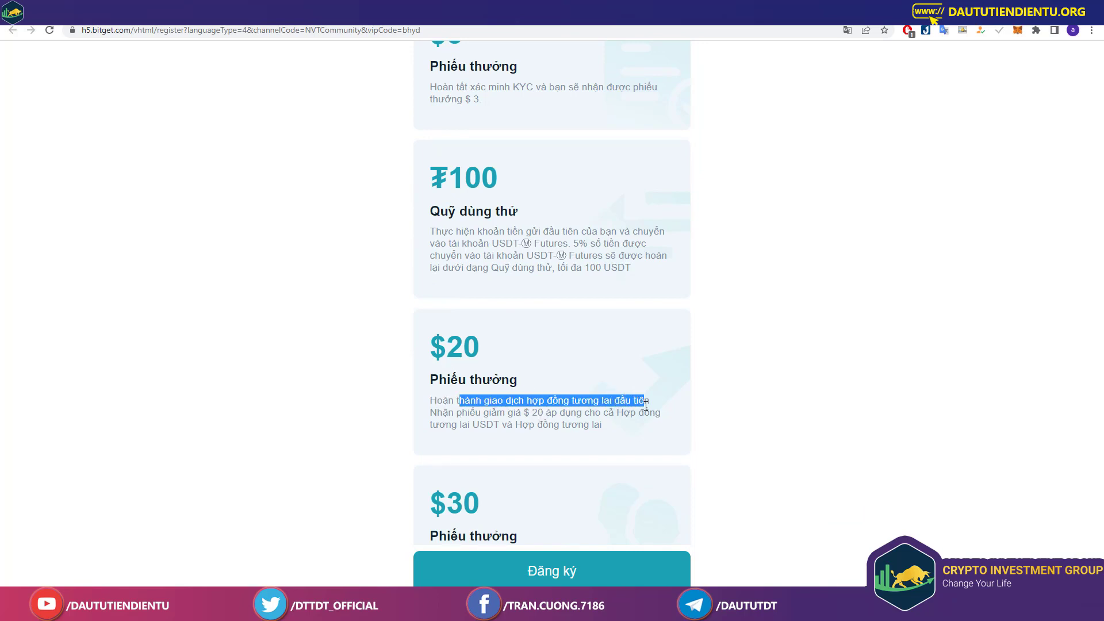
{"action": "left_click", "coordinate": [464, 409]}
{"action": "left_click_drag", "start_coordinate": [452, 412], "coordinate": [602, 412]}
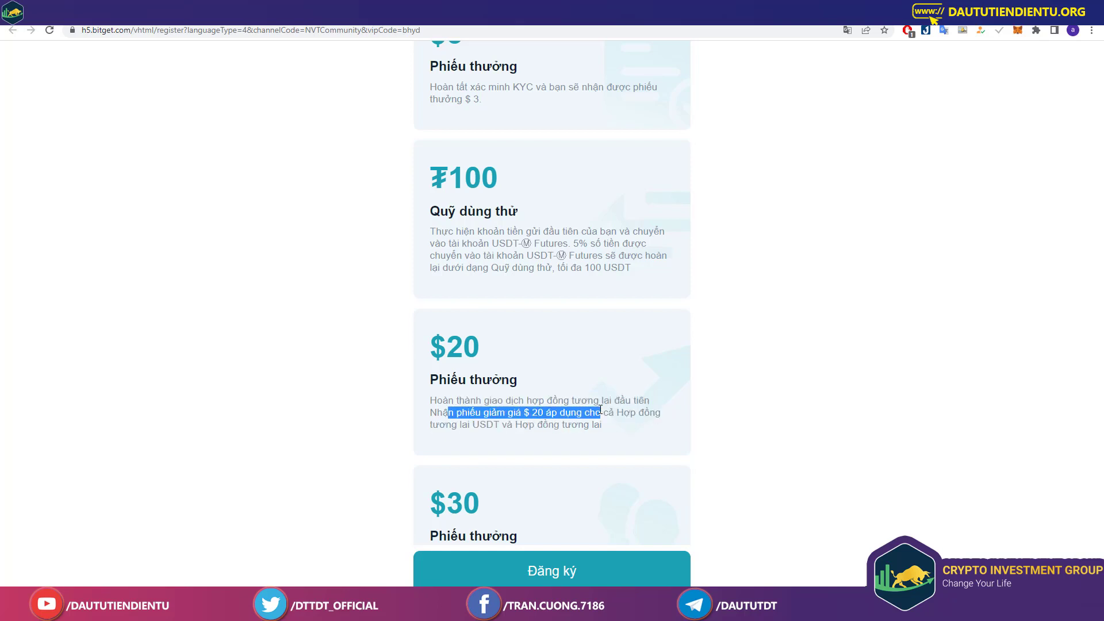
{"action": "left_click", "coordinate": [577, 414]}
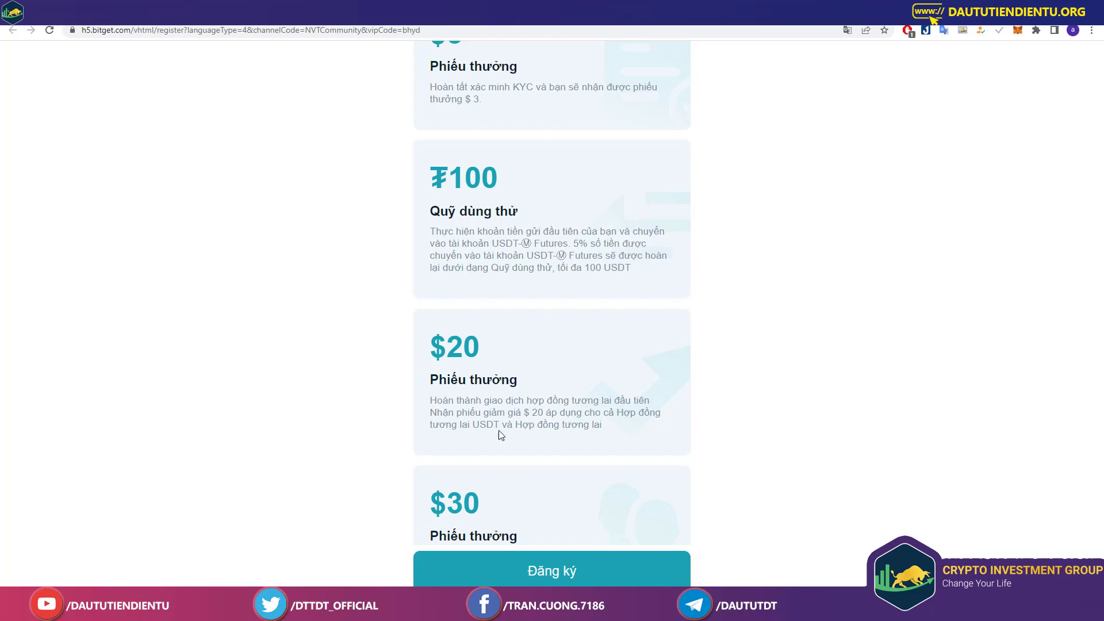
{"action": "left_click_drag", "start_coordinate": [521, 426], "coordinate": [636, 431]}
{"action": "left_click", "coordinate": [564, 412]}
{"action": "left_click_drag", "start_coordinate": [504, 412], "coordinate": [585, 413]}
{"action": "left_click", "coordinate": [592, 426]}
{"action": "scroll", "coordinate": [614, 411], "scroll_direction": "down", "scroll_amount": 3}
{"action": "left_click_drag", "start_coordinate": [431, 388], "coordinate": [609, 395]}
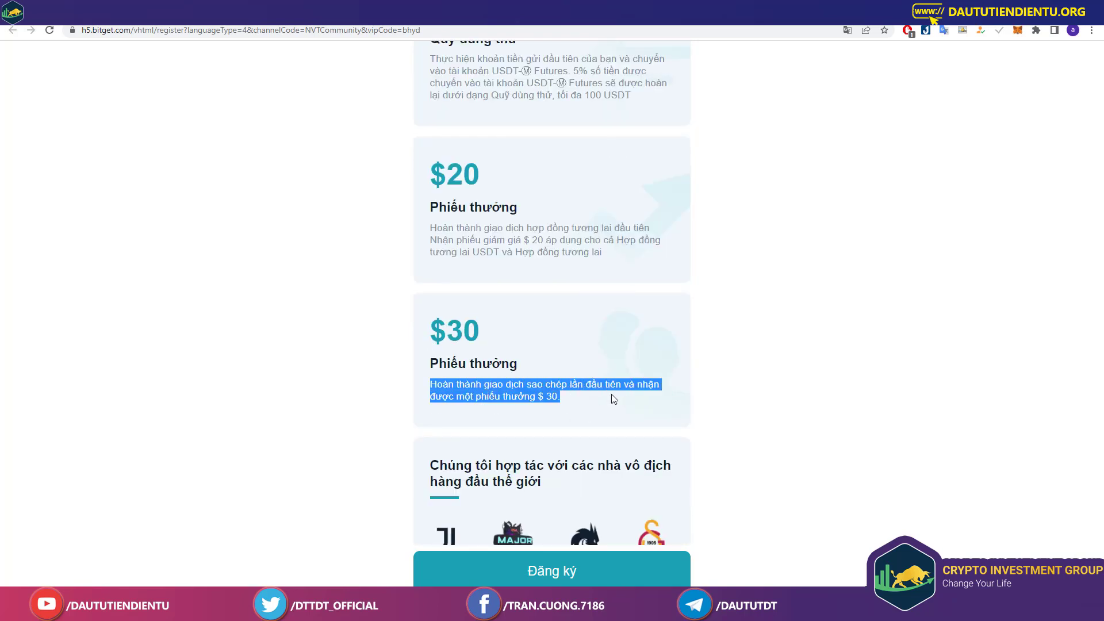
{"action": "left_click", "coordinate": [610, 395]}
{"action": "left_click_drag", "start_coordinate": [457, 397], "coordinate": [618, 398]}
{"action": "left_click", "coordinate": [619, 398]}
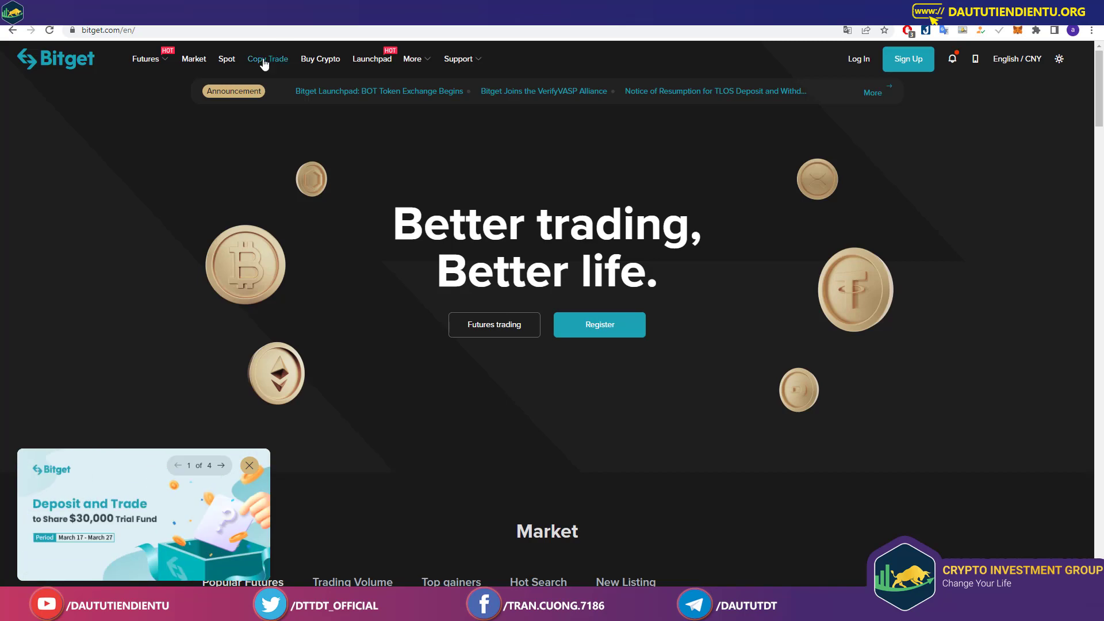
{"action": "left_click", "coordinate": [265, 60]}
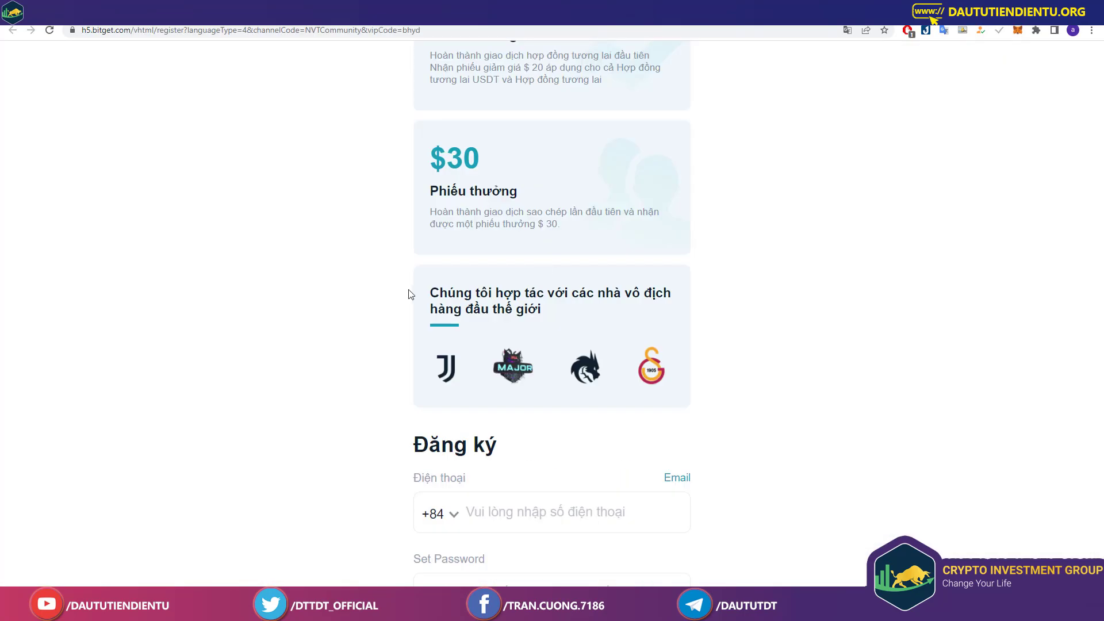
{"action": "left_click_drag", "start_coordinate": [412, 292], "coordinate": [553, 309]}
{"action": "left_click", "coordinate": [540, 309]}
{"action": "scroll", "coordinate": [552, 404], "scroll_direction": "down", "scroll_amount": 2}
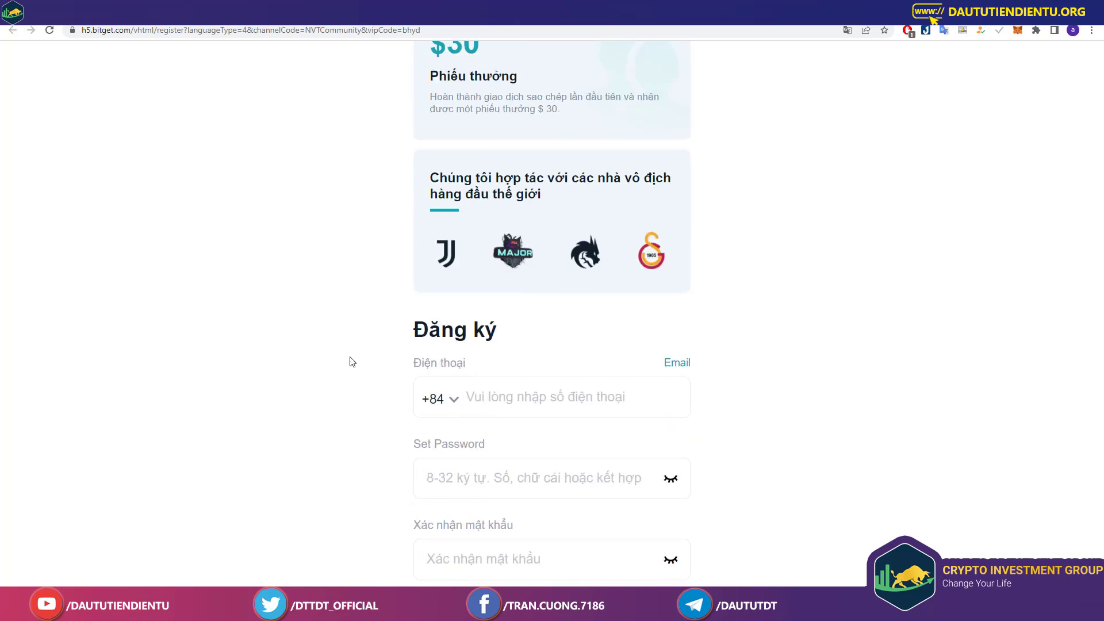
- Look through the phone country code list, then close it without choosing
{"action": "scroll", "coordinate": [352, 357], "scroll_direction": "down", "scroll_amount": 3}
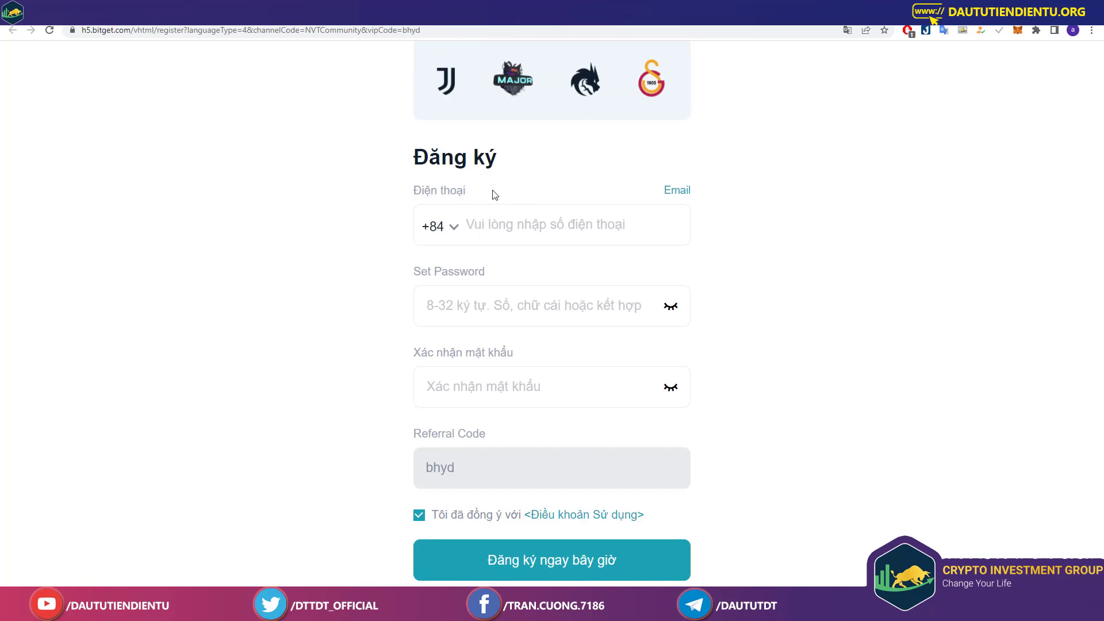
{"action": "left_click", "coordinate": [455, 228]}
{"action": "scroll", "coordinate": [132, 233], "scroll_direction": "down", "scroll_amount": 3}
{"action": "scroll", "coordinate": [131, 233], "scroll_direction": "down", "scroll_amount": 20}
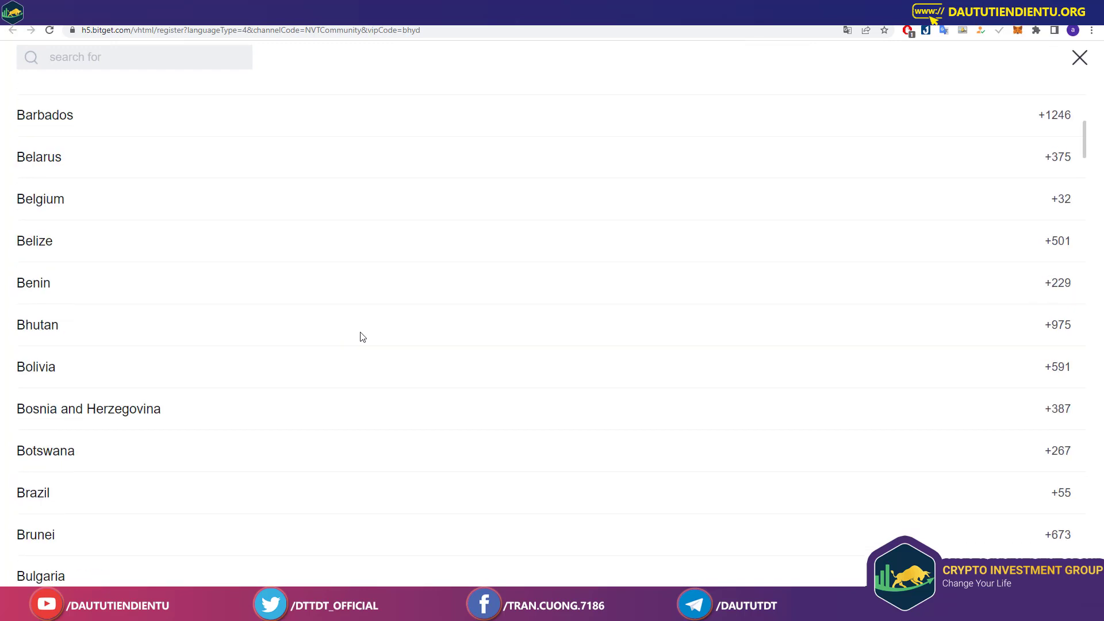
{"action": "left_click", "coordinate": [1079, 58]}
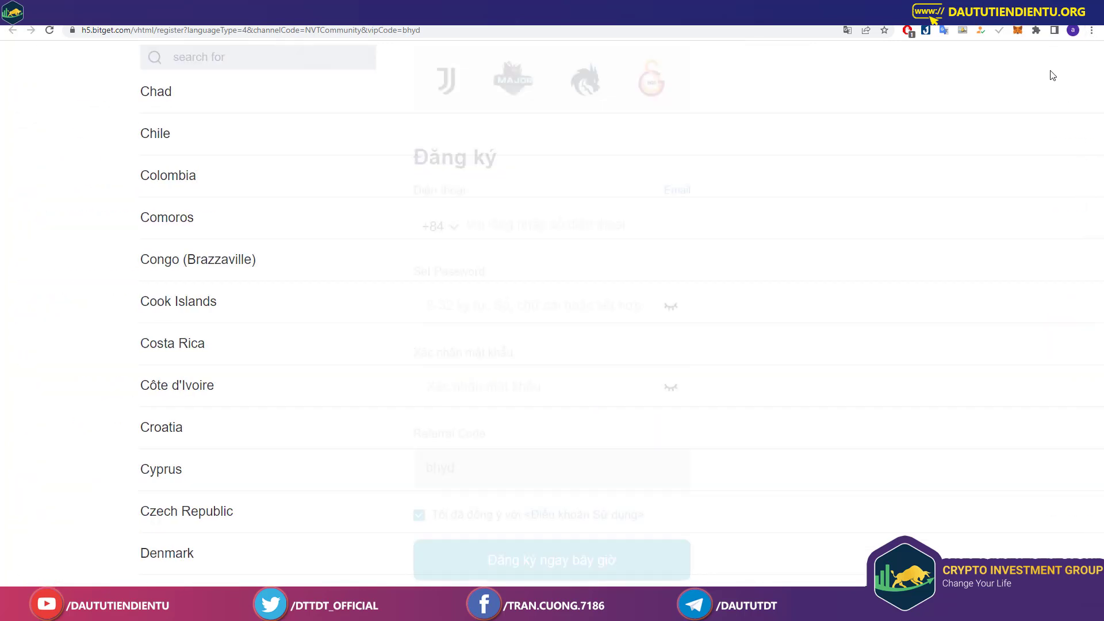
- Switch sign-up to Email, enter the e-mail address and password twice, and submit
{"action": "left_click", "coordinate": [682, 190]}
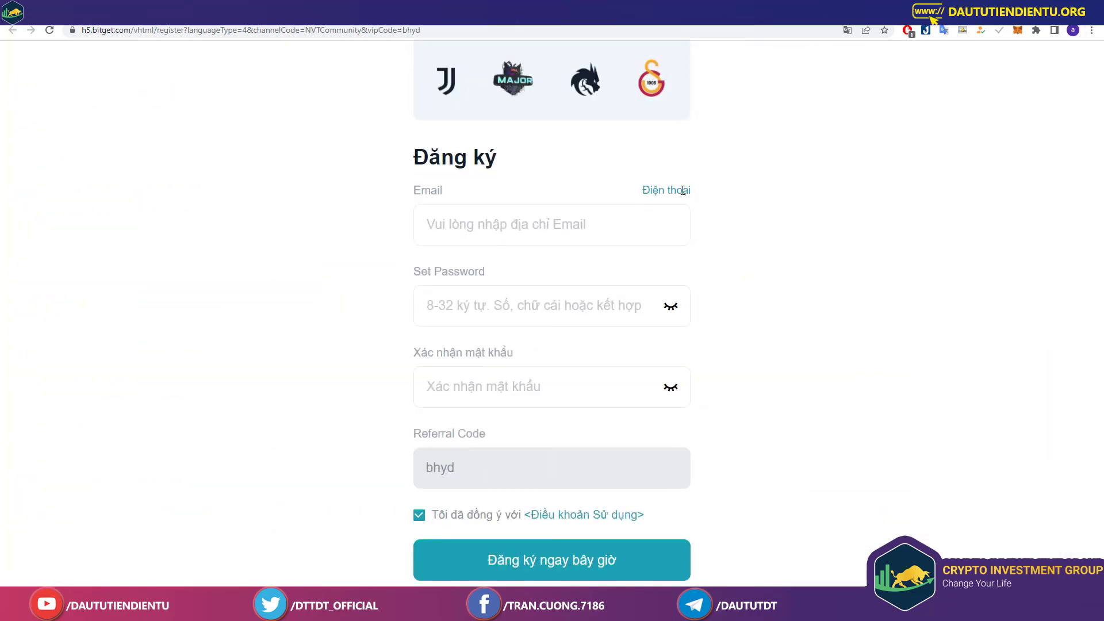
{"action": "left_click", "coordinate": [468, 236]}
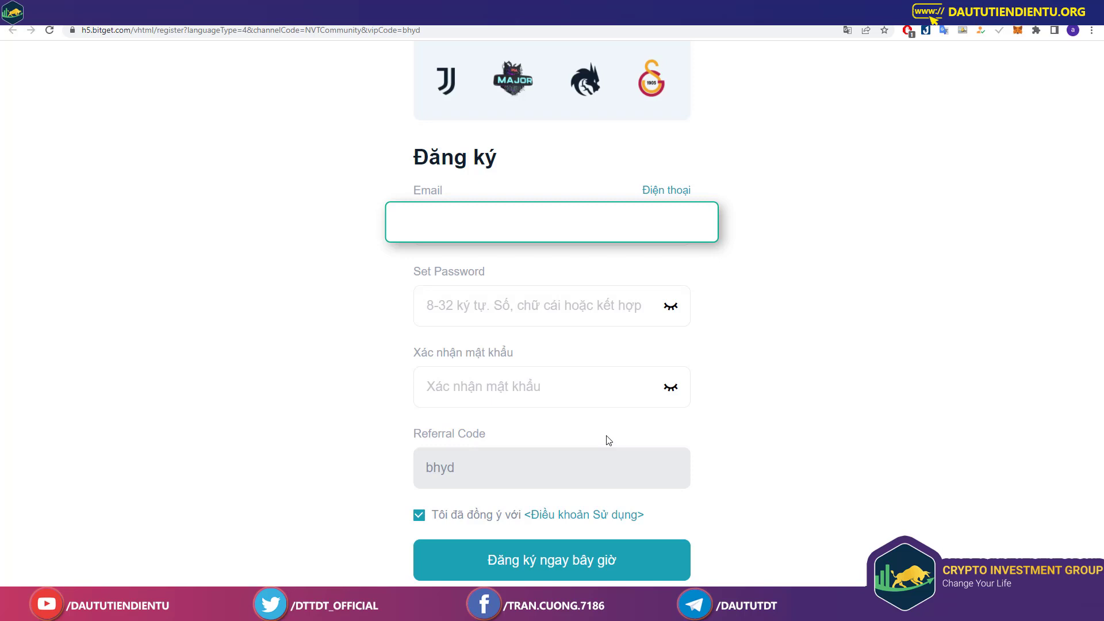
{"action": "key", "text": "Tab"}
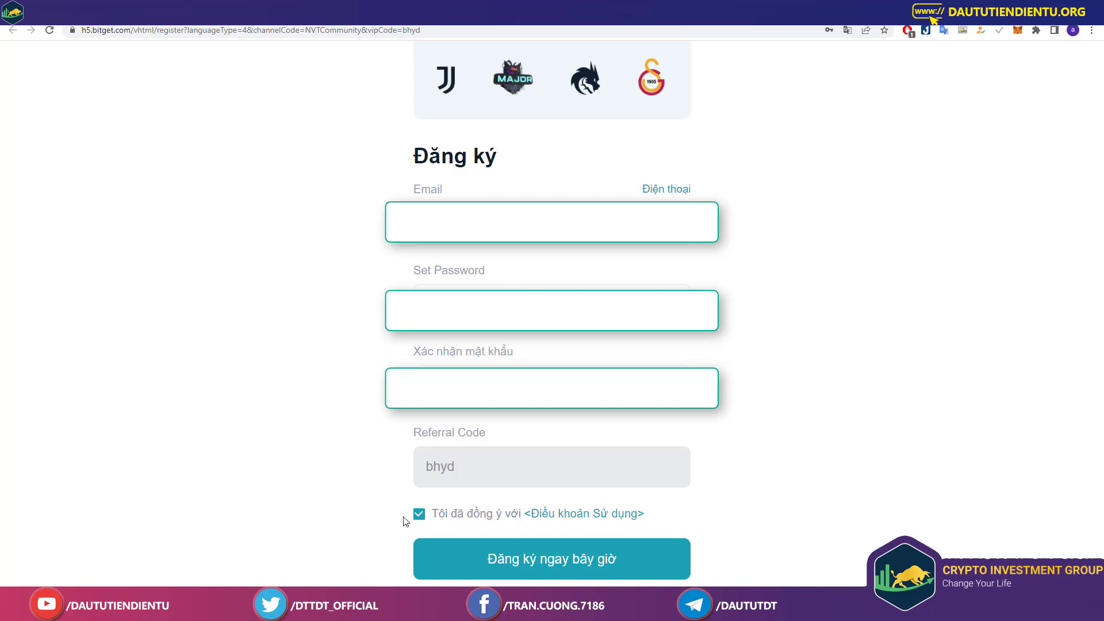
{"action": "left_click", "coordinate": [558, 564]}
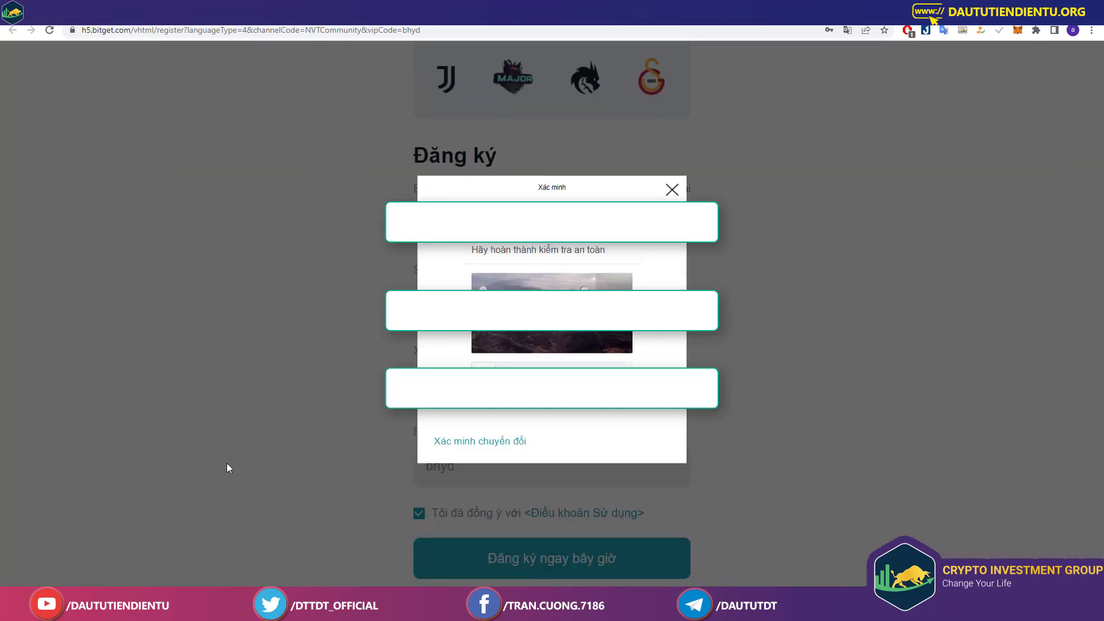
- Solve the slider puzzle, enter the e-mailed verification code and click Complete Registration
{"action": "left_click_drag", "start_coordinate": [482, 380], "coordinate": [547, 380]}
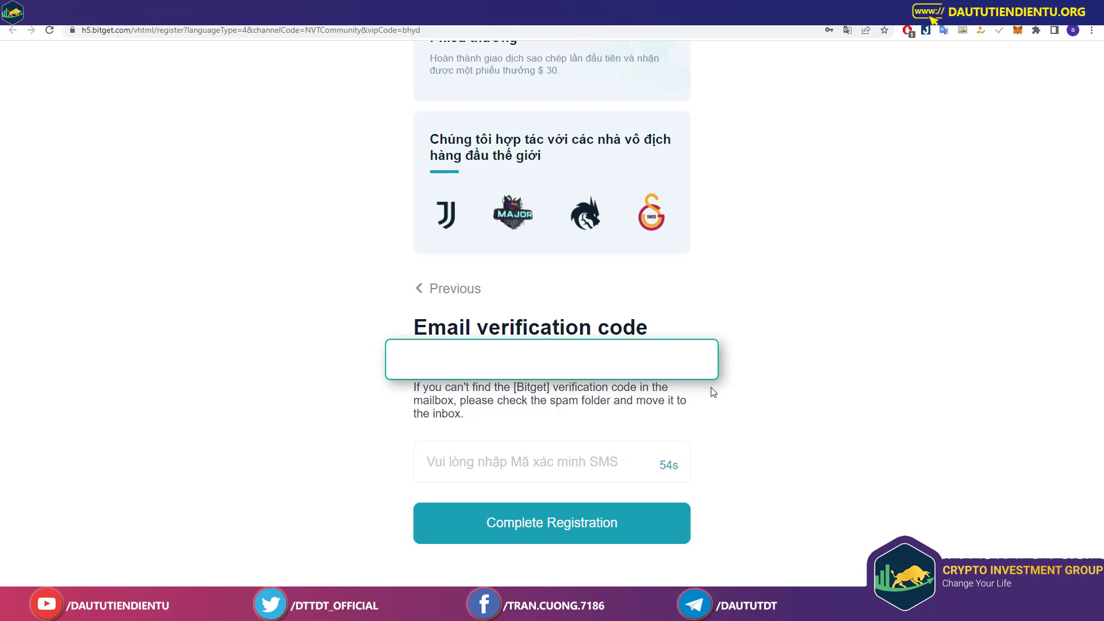
{"action": "left_click_drag", "start_coordinate": [424, 328], "coordinate": [667, 325]}
{"action": "left_click", "coordinate": [578, 329]}
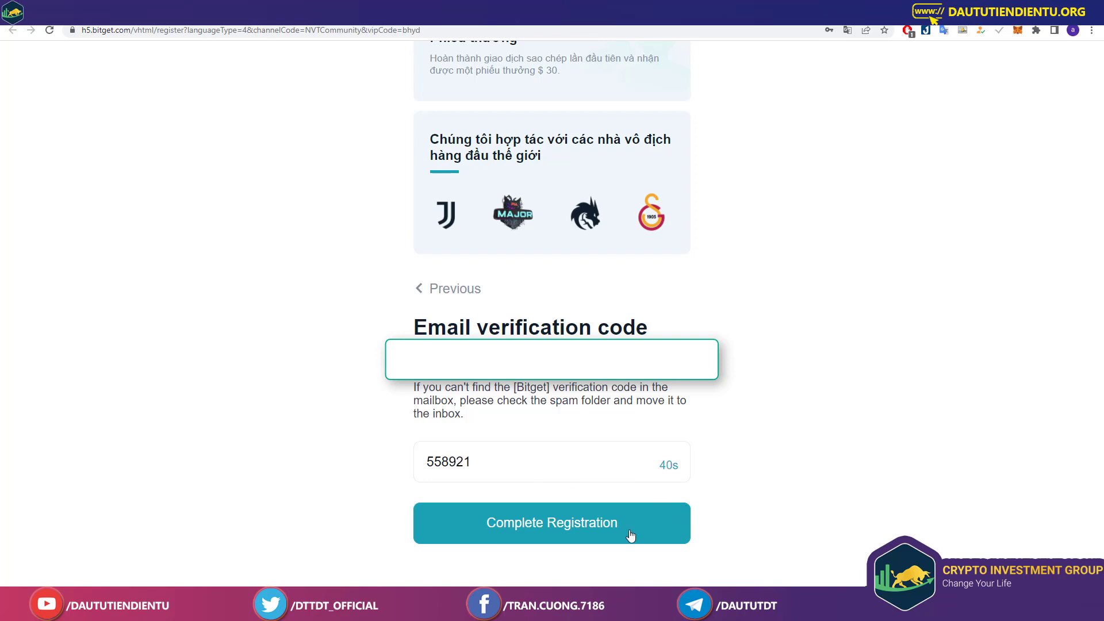
{"action": "left_click", "coordinate": [631, 537]}
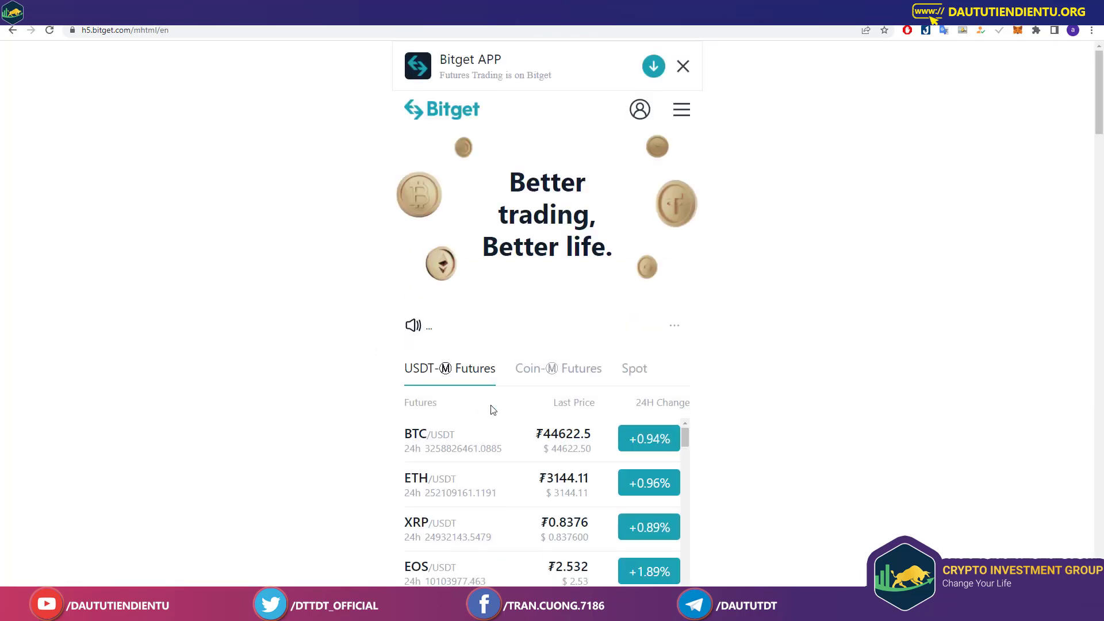
- Go to the desktop site at bitget.com/en/
{"action": "left_click", "coordinate": [138, 30]}
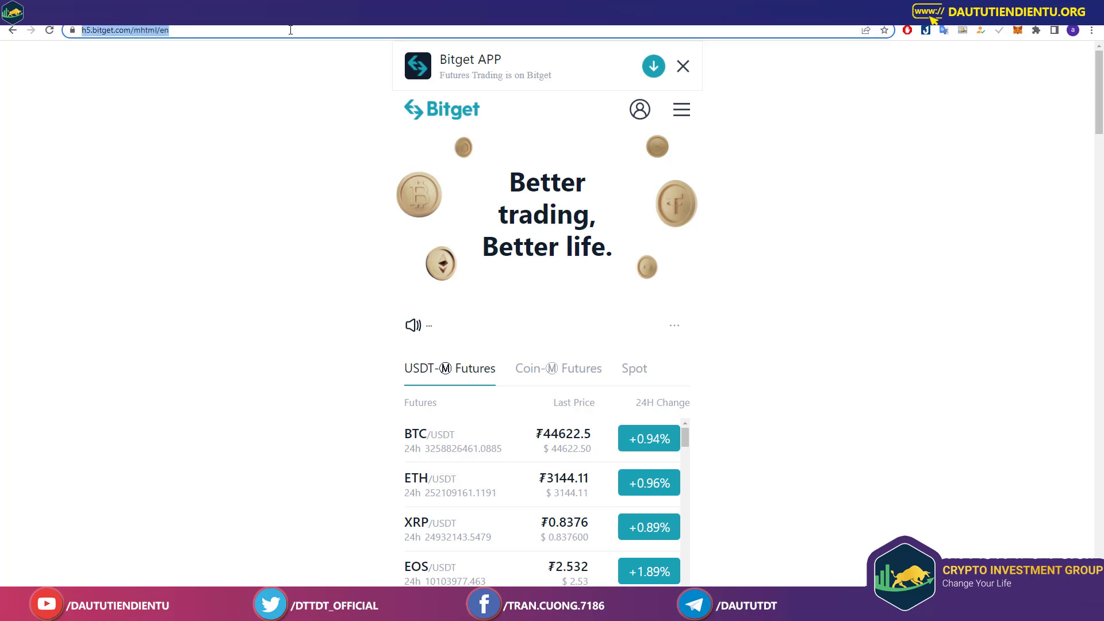
{"action": "type", "text": "bitget.com/en/"}
{"action": "key", "text": "Return"}
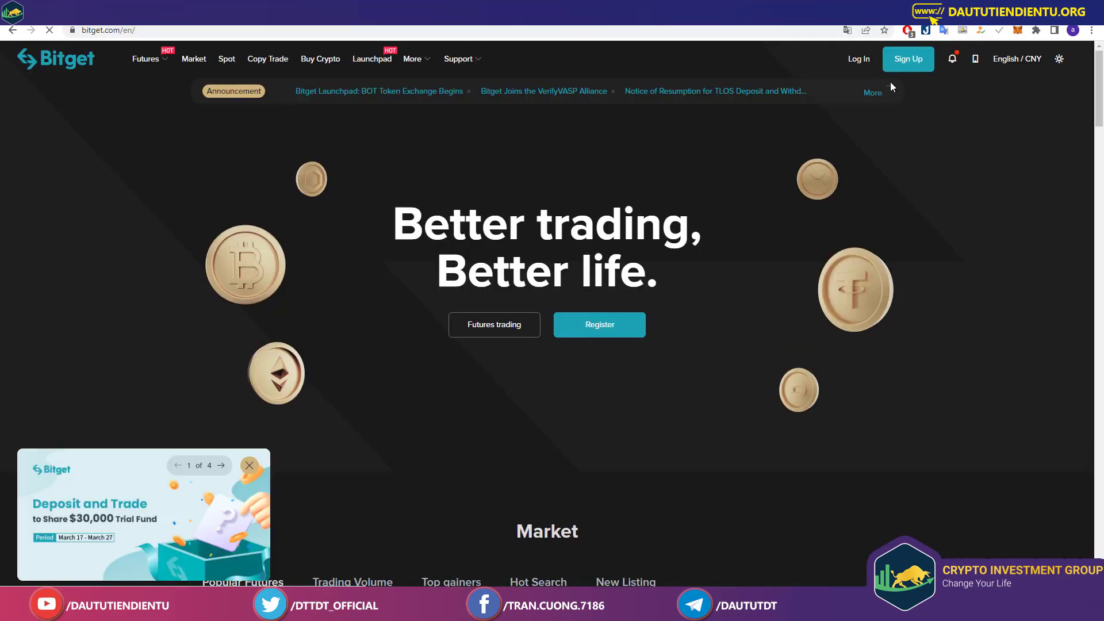
- Log in with password via Email, entering the account e-mail and password
{"action": "left_click", "coordinate": [858, 58]}
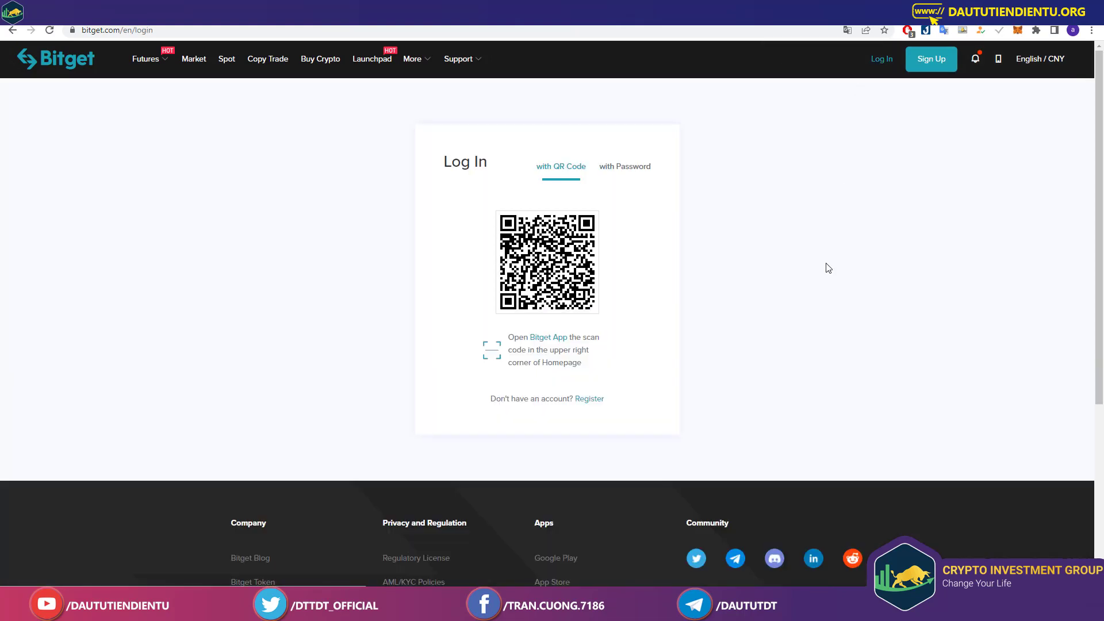
{"action": "left_click", "coordinate": [609, 174]}
{"action": "left_click", "coordinate": [527, 205]}
{"action": "left_click", "coordinate": [513, 241]}
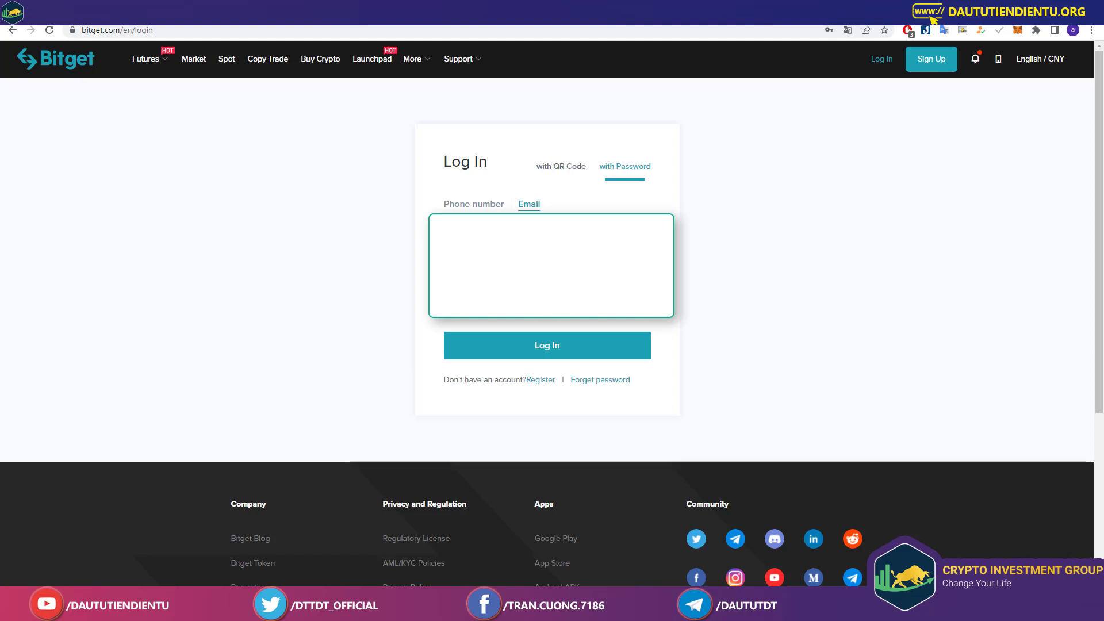
{"action": "left_click", "coordinate": [607, 357]}
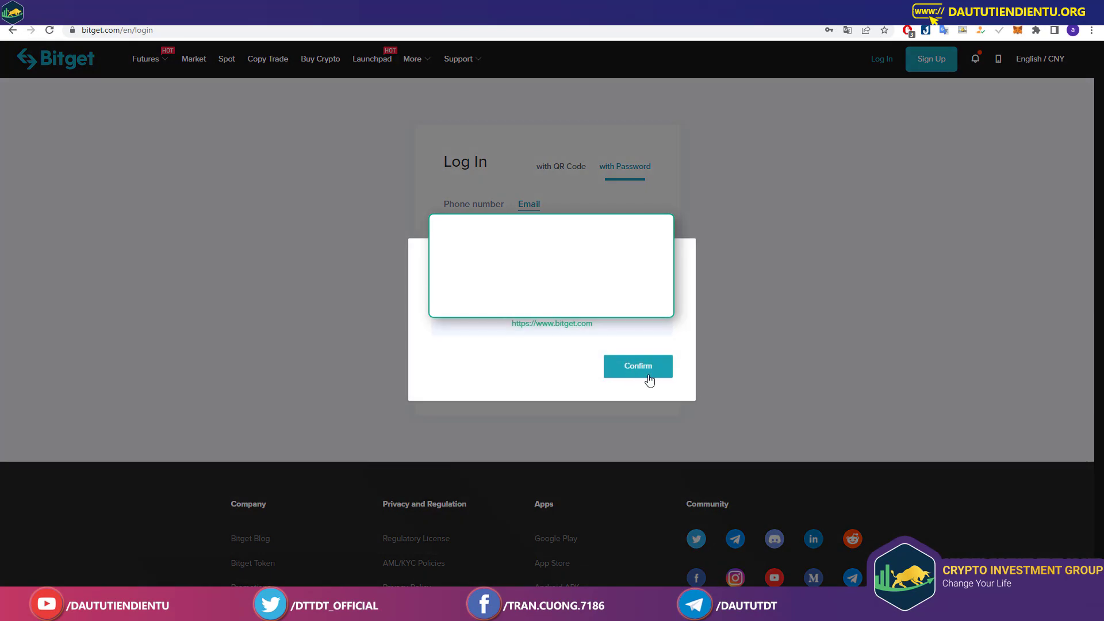
- Acknowledge the official site notice, request the e-mail code, enter it and confirm
{"action": "left_click", "coordinate": [647, 374]}
{"action": "left_click", "coordinate": [650, 333]}
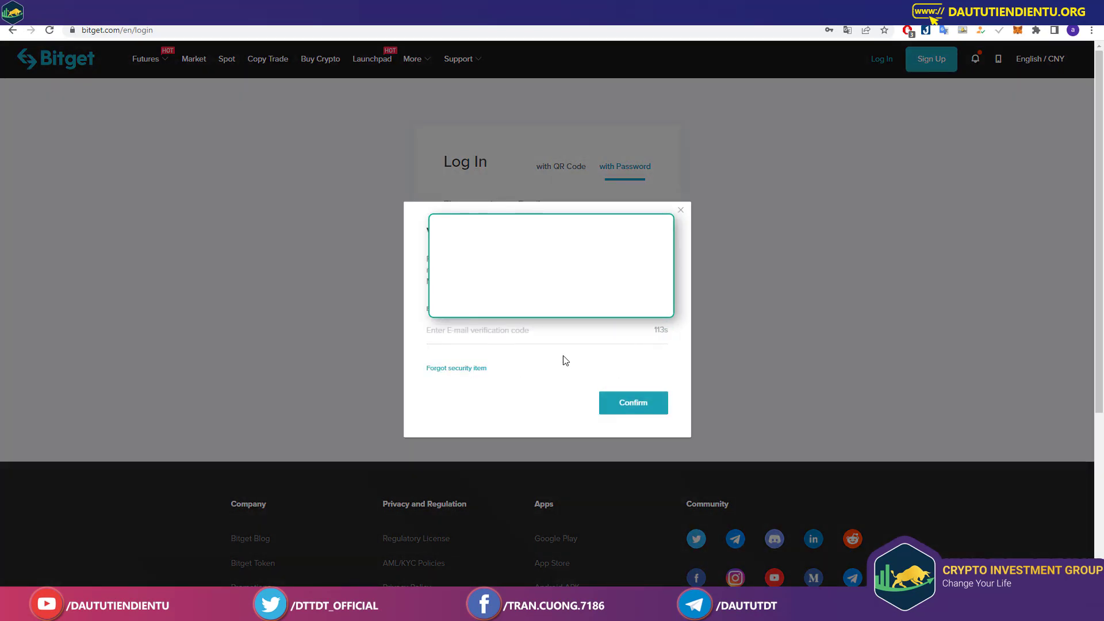
{"action": "left_click", "coordinate": [537, 320]}
{"action": "left_click", "coordinate": [622, 412]}
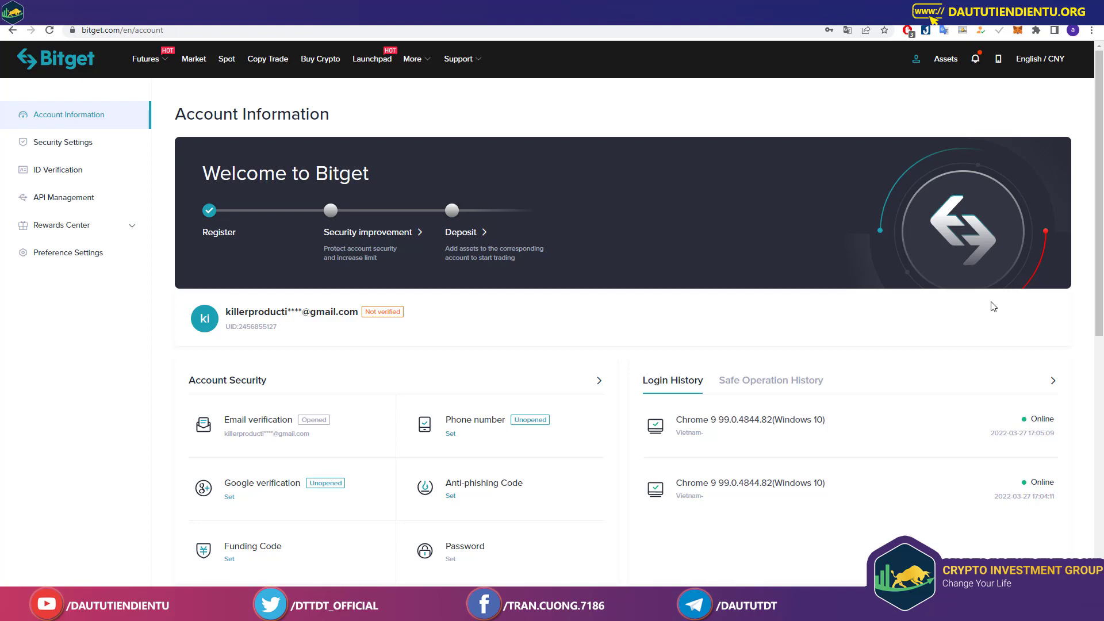
- Scroll to the ID Verification card and open its verification page
{"action": "scroll", "coordinate": [994, 307], "scroll_direction": "down", "scroll_amount": 1}
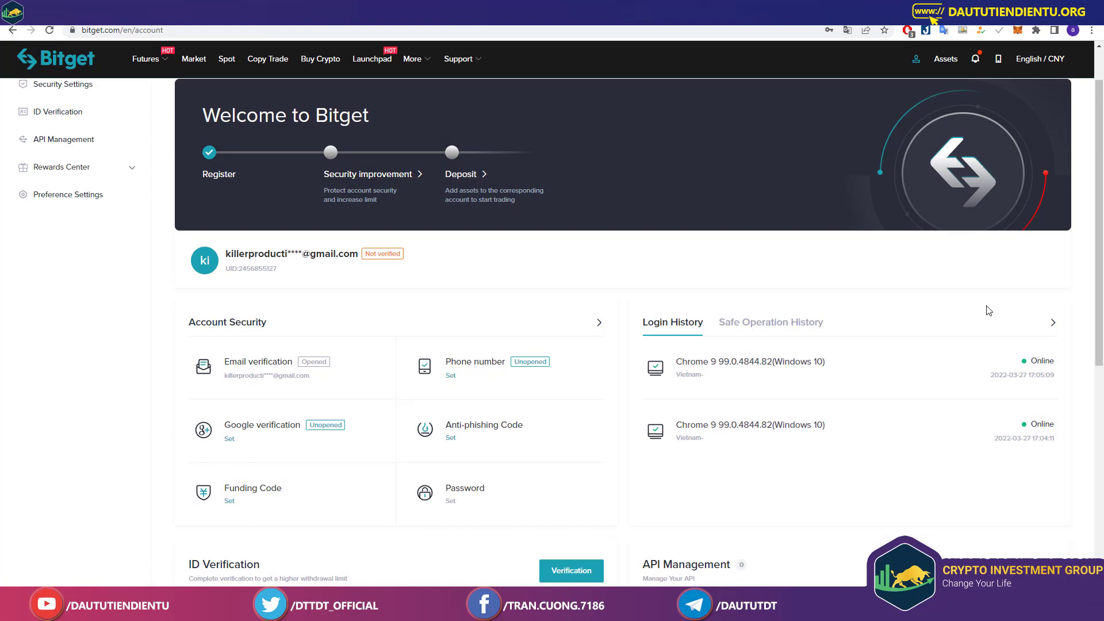
{"action": "scroll", "coordinate": [989, 310], "scroll_direction": "down", "scroll_amount": 3}
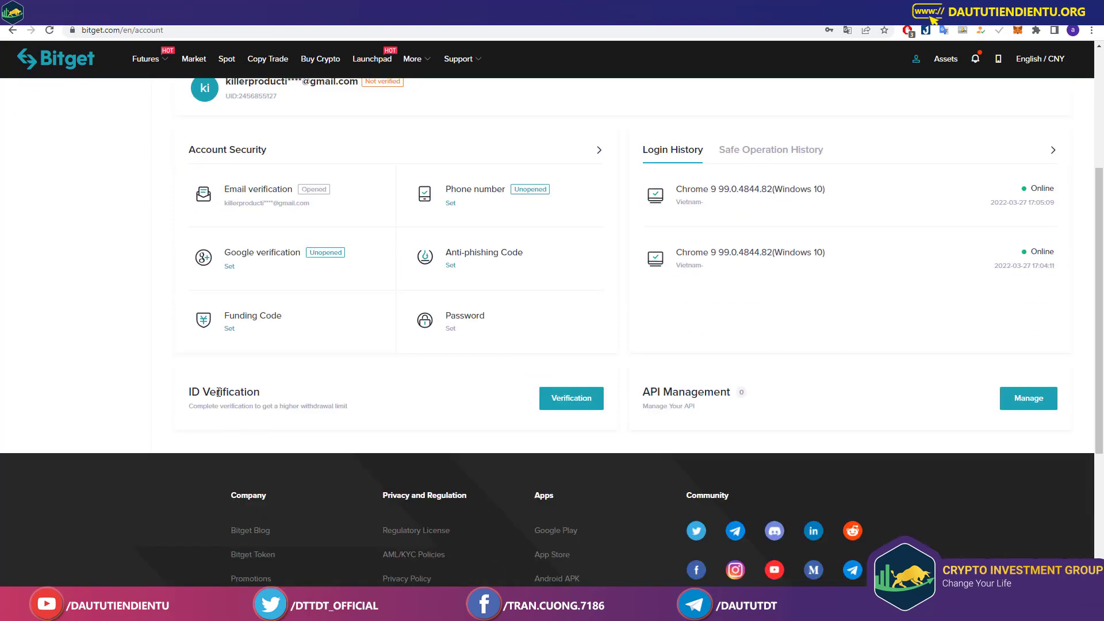
{"action": "left_click_drag", "start_coordinate": [194, 396], "coordinate": [320, 397]}
{"action": "left_click", "coordinate": [374, 403]}
{"action": "left_click_drag", "start_coordinate": [176, 394], "coordinate": [267, 396]}
{"action": "left_click", "coordinate": [553, 406]}
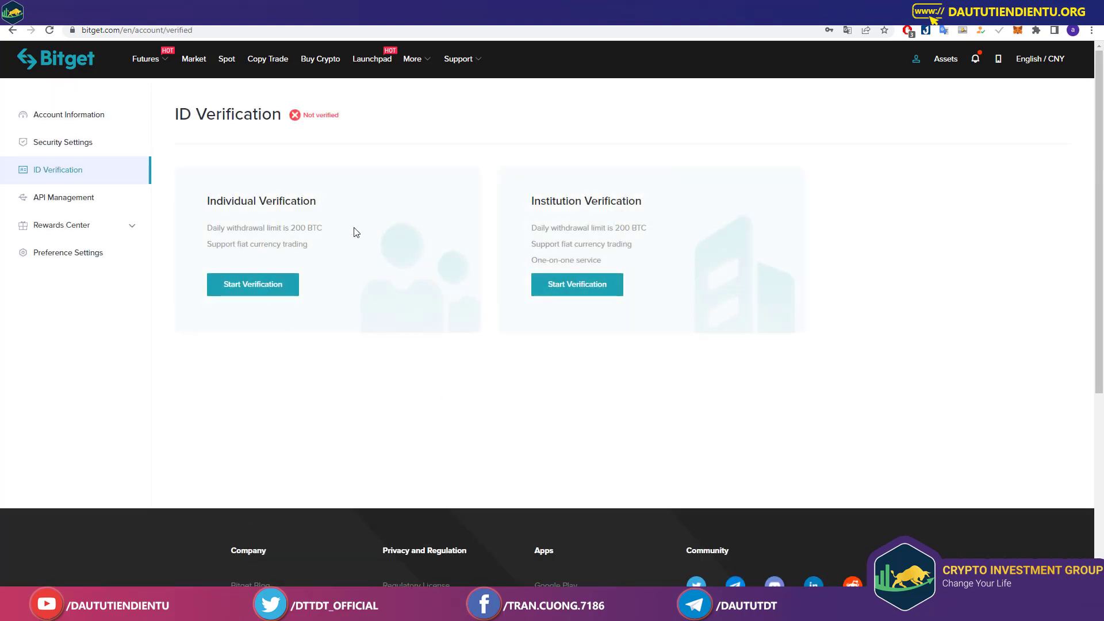
- Compare the Individual and Institution options, then start Individual Verification
{"action": "left_click_drag", "start_coordinate": [196, 197], "coordinate": [587, 219]}
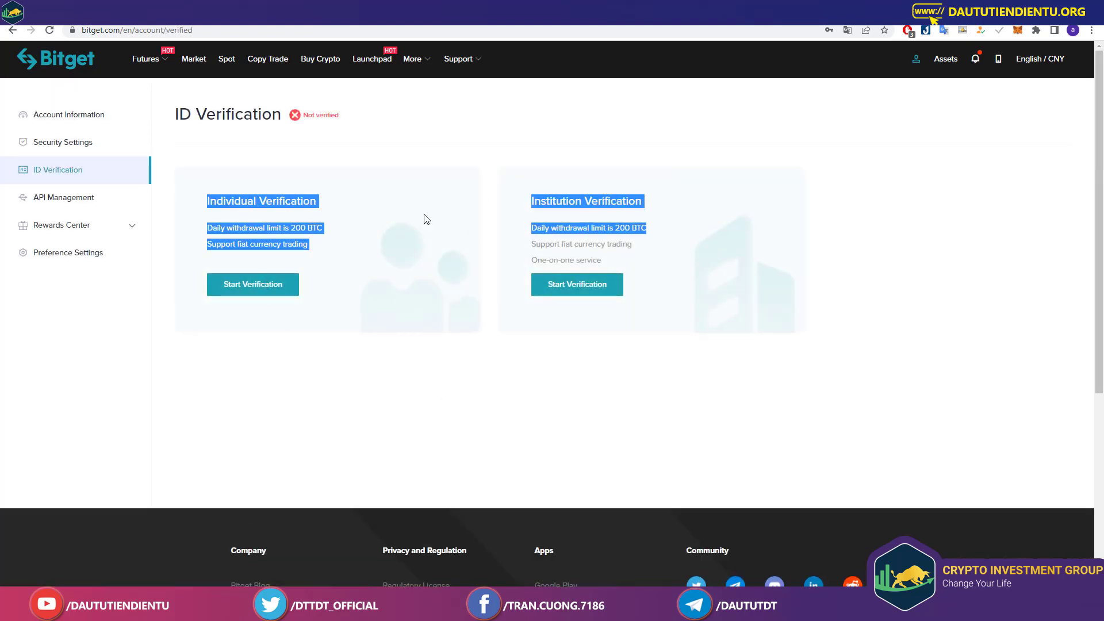
{"action": "left_click", "coordinate": [227, 215]}
{"action": "left_click_drag", "start_coordinate": [203, 201], "coordinate": [258, 200]}
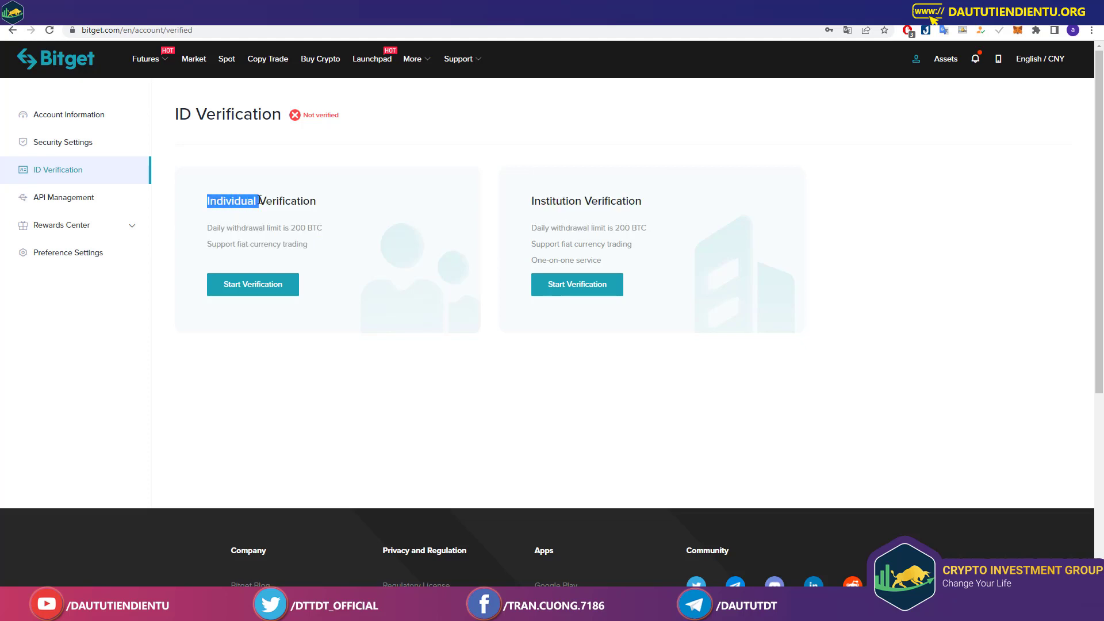
{"action": "left_click", "coordinate": [524, 225]}
{"action": "left_click_drag", "start_coordinate": [527, 202], "coordinate": [675, 209]}
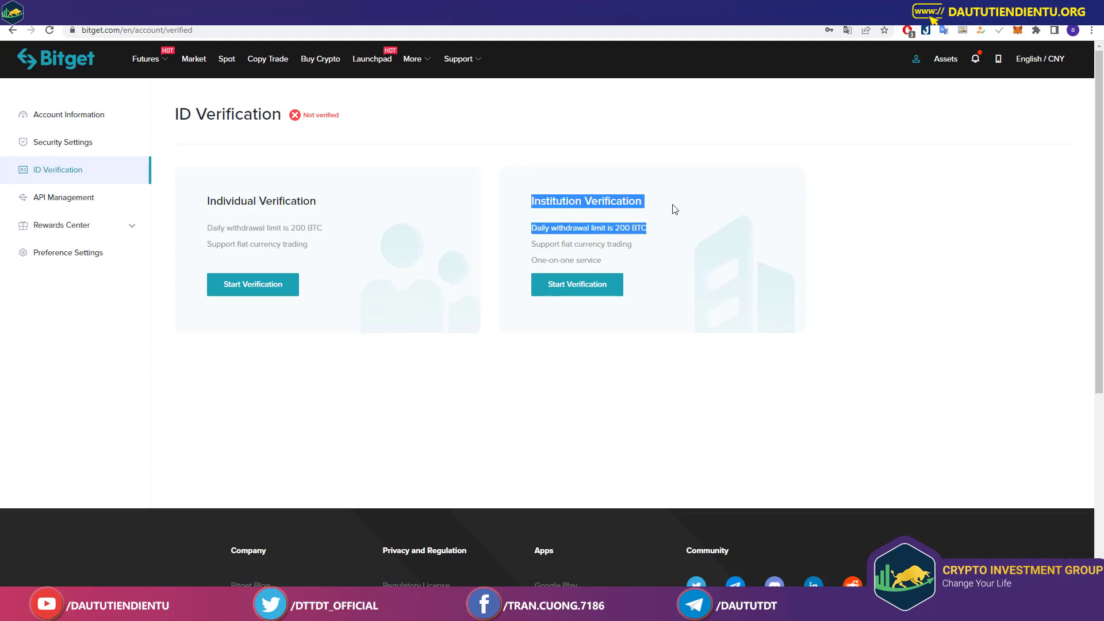
{"action": "left_click", "coordinate": [675, 209]}
{"action": "left_click_drag", "start_coordinate": [532, 200], "coordinate": [636, 267]}
{"action": "left_click", "coordinate": [542, 226]}
{"action": "left_click", "coordinate": [520, 194]}
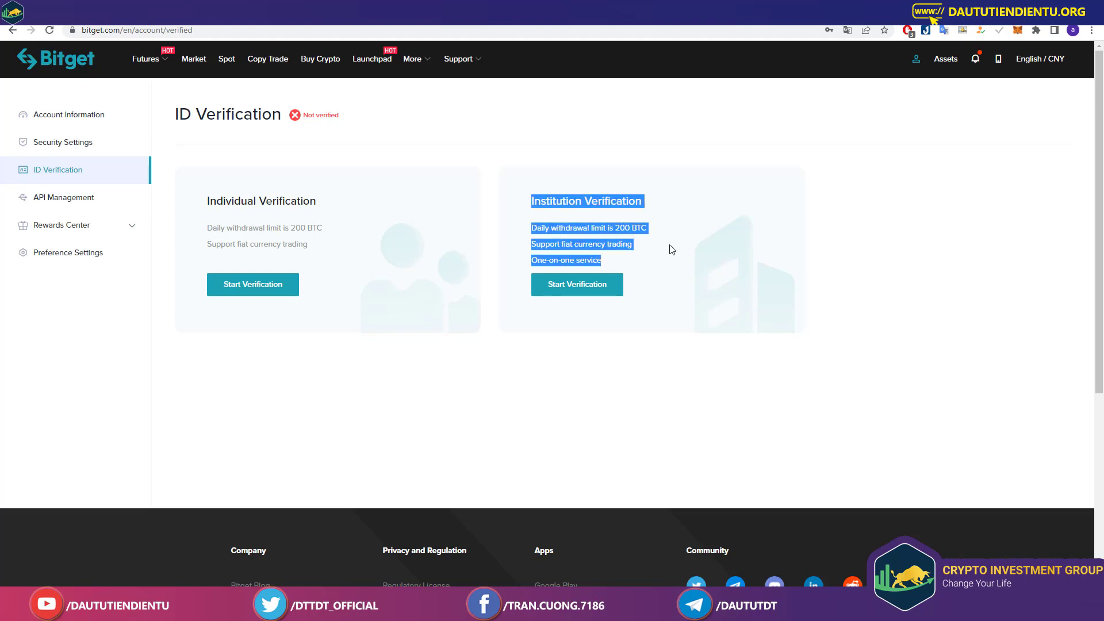
{"action": "left_click_drag", "start_coordinate": [526, 203], "coordinate": [611, 265]}
{"action": "left_click", "coordinate": [756, 275]}
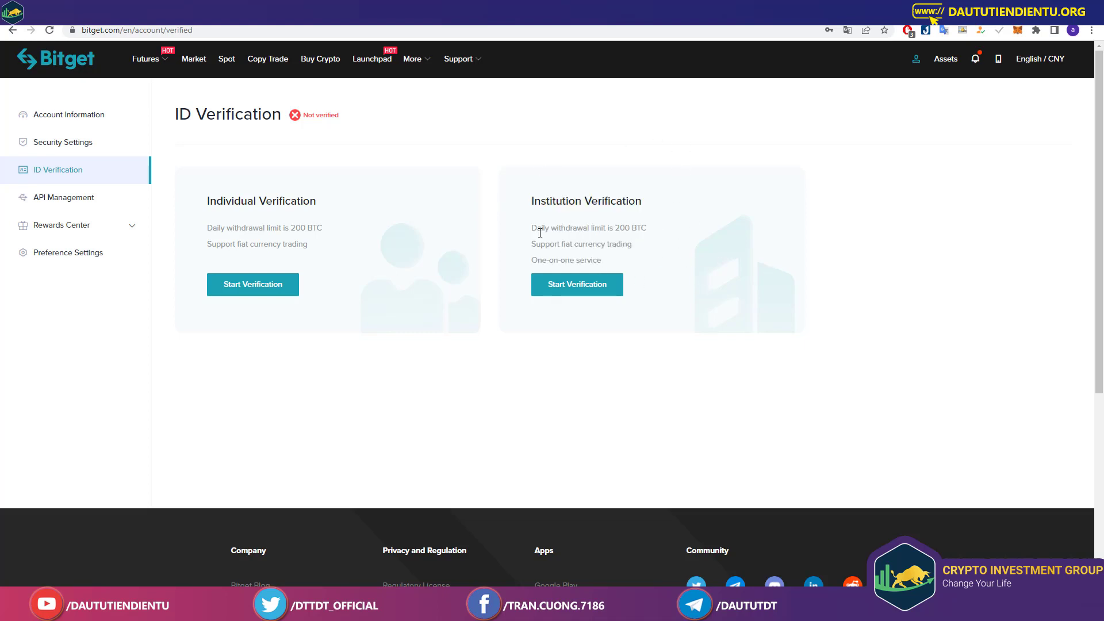
{"action": "left_click_drag", "start_coordinate": [527, 185], "coordinate": [703, 240]}
{"action": "left_click", "coordinate": [617, 198]}
{"action": "left_click_drag", "start_coordinate": [213, 201], "coordinate": [266, 229]}
{"action": "left_click", "coordinate": [208, 202]}
{"action": "left_click_drag", "start_coordinate": [208, 203], "coordinate": [304, 208]}
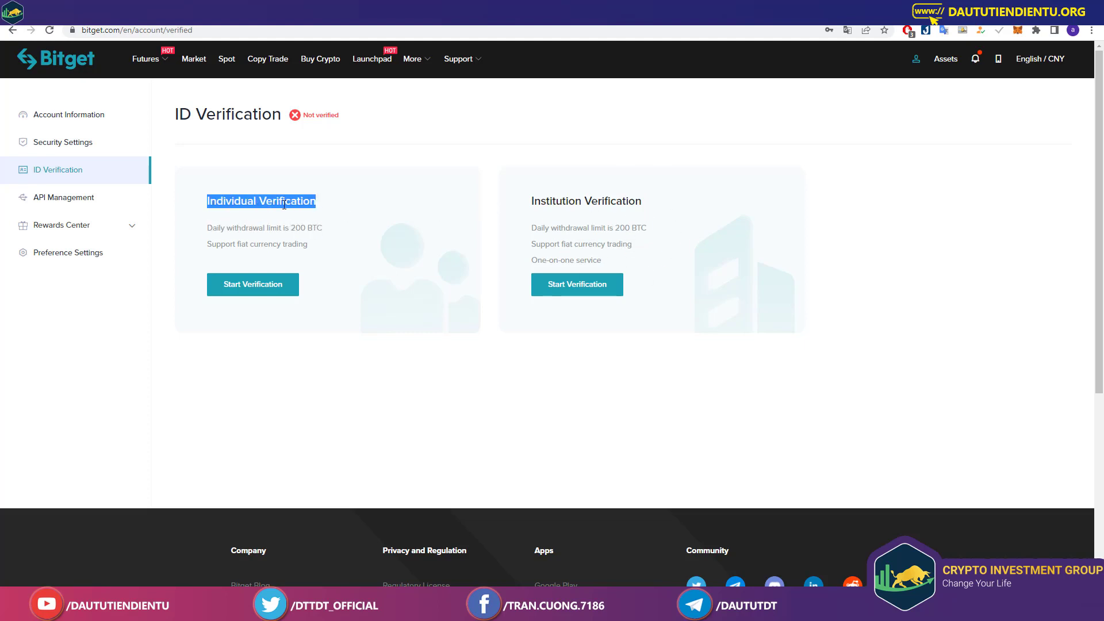
{"action": "left_click", "coordinate": [275, 282]}
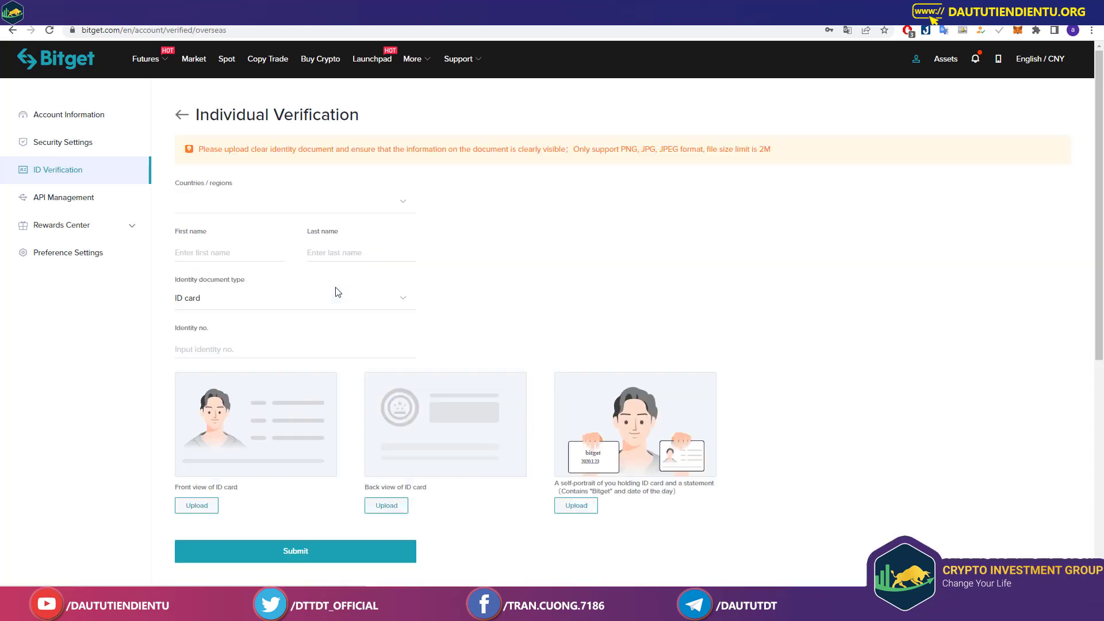
- Search 'viet' in Countries/regions and select Vietnam
{"action": "left_click", "coordinate": [294, 202]}
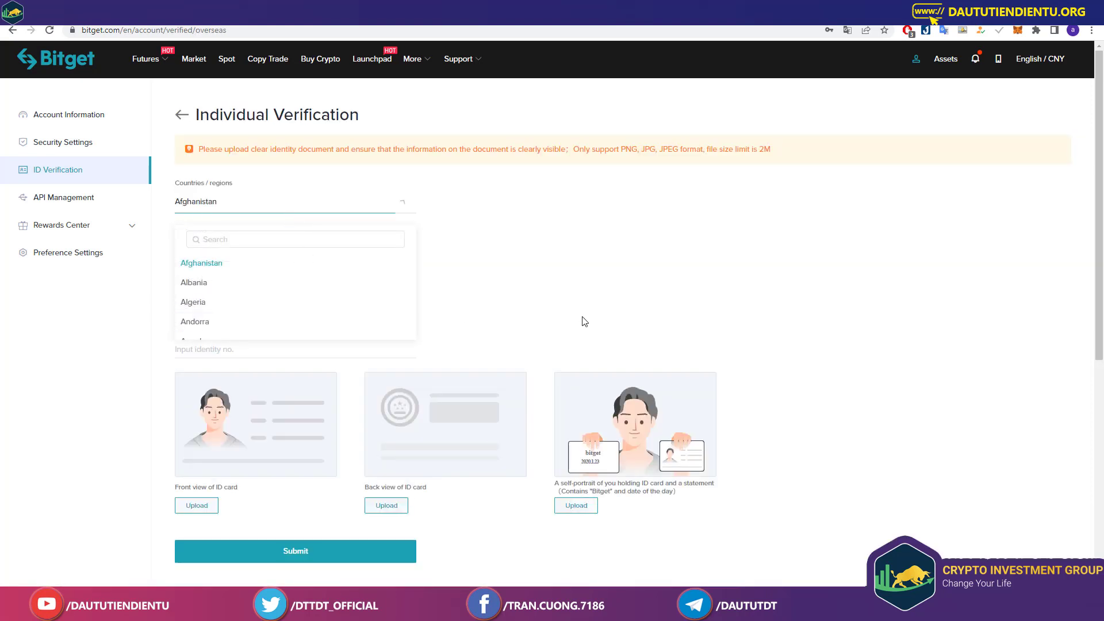
{"action": "left_click", "coordinate": [599, 306]}
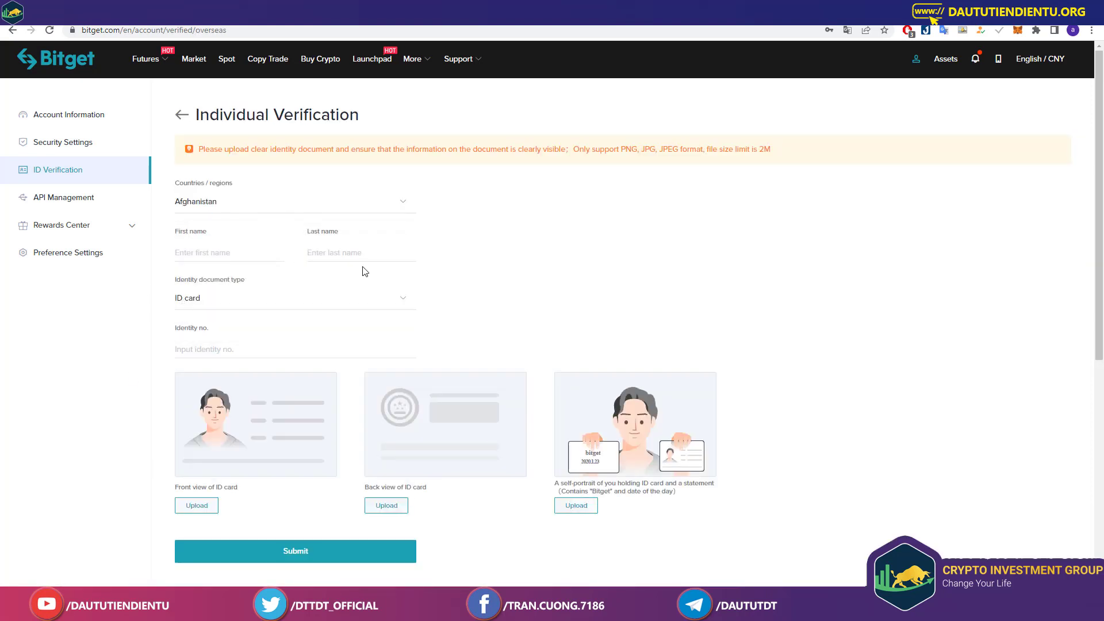
{"action": "left_click", "coordinate": [357, 213]}
{"action": "left_click", "coordinate": [318, 239]}
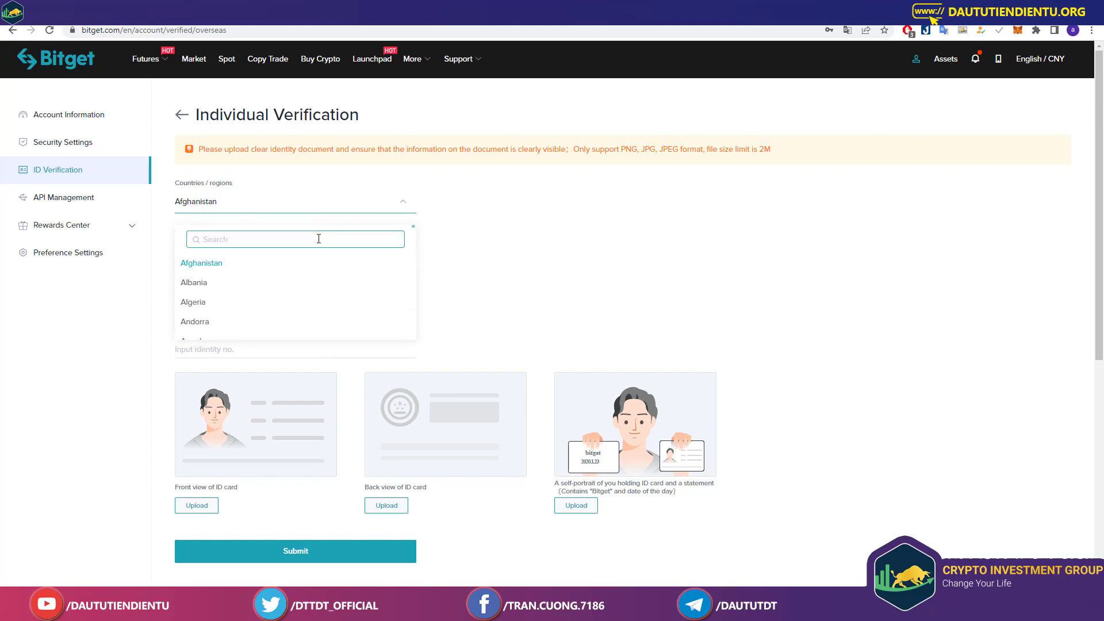
{"action": "type", "text": "viet"}
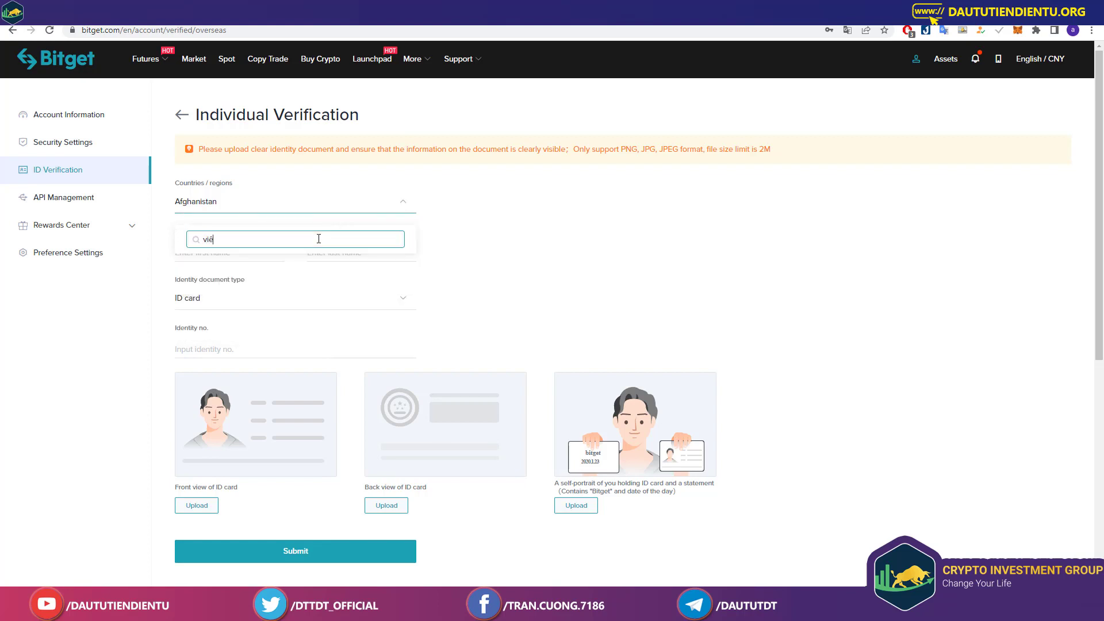
{"action": "left_click", "coordinate": [313, 267]}
- Fill in the first name and last name fields
{"action": "left_click", "coordinate": [220, 255]}
{"action": "left_click", "coordinate": [250, 255]}
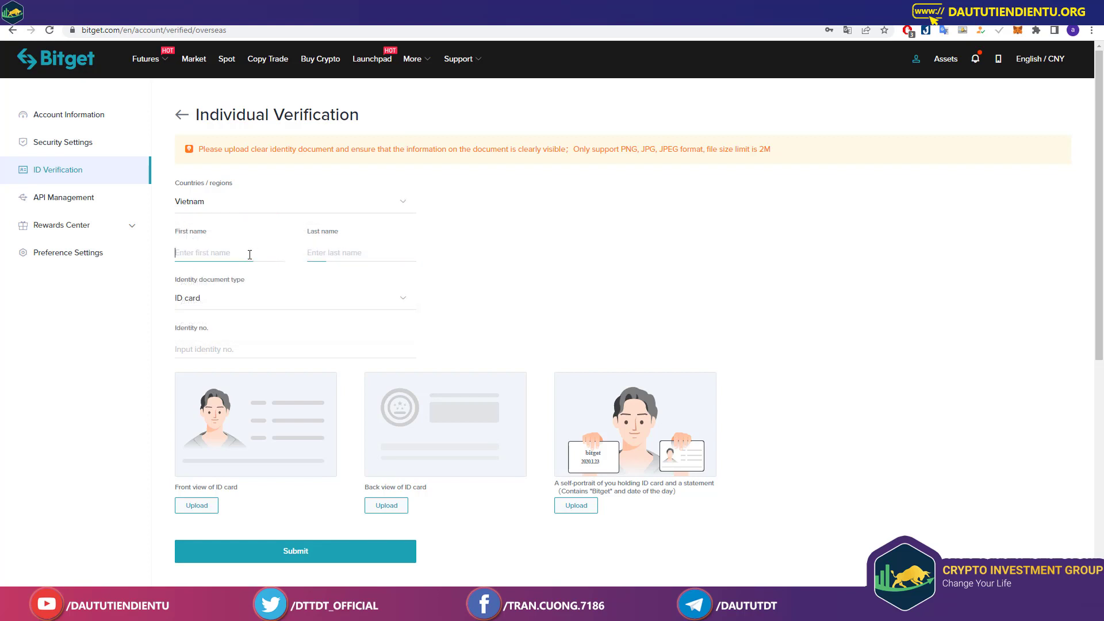
{"action": "key", "text": "Tab"}
{"action": "left_click", "coordinate": [261, 254]}
{"action": "left_click", "coordinate": [353, 259]}
- Set Identity document type to ID card and enter the identity number
{"action": "left_click", "coordinate": [259, 306]}
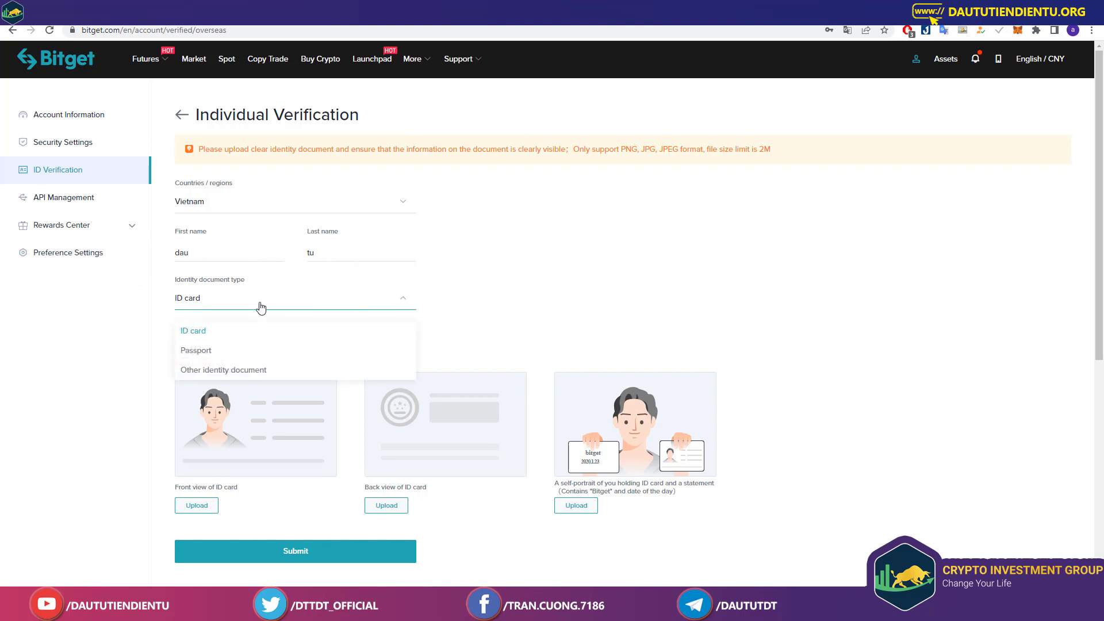
{"action": "left_click", "coordinate": [198, 354]}
{"action": "left_click", "coordinate": [211, 308]}
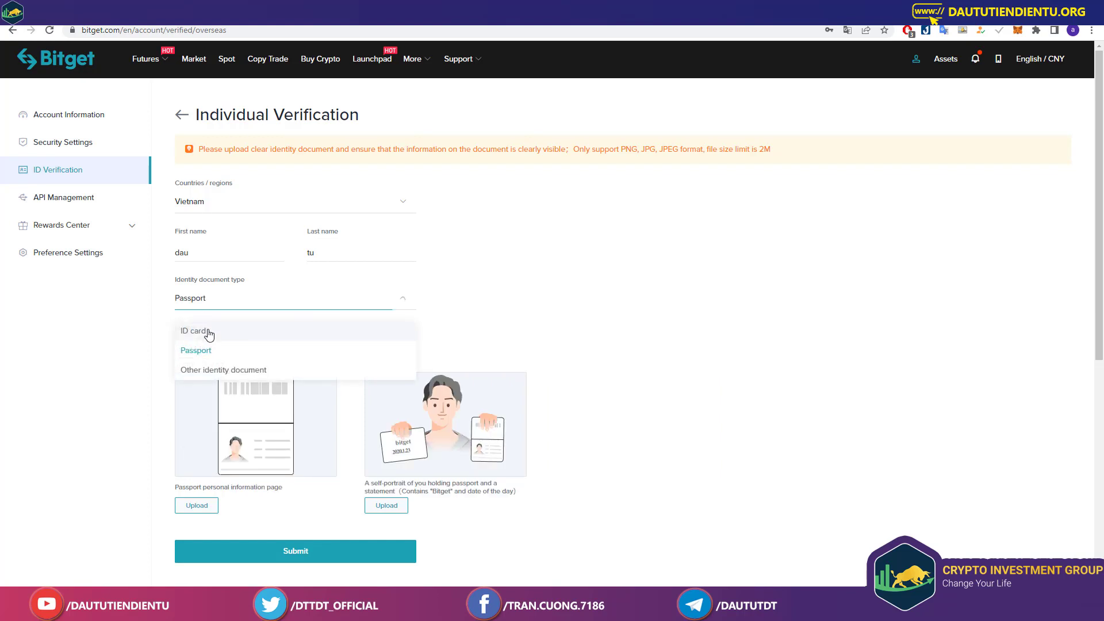
{"action": "left_click", "coordinate": [206, 337]}
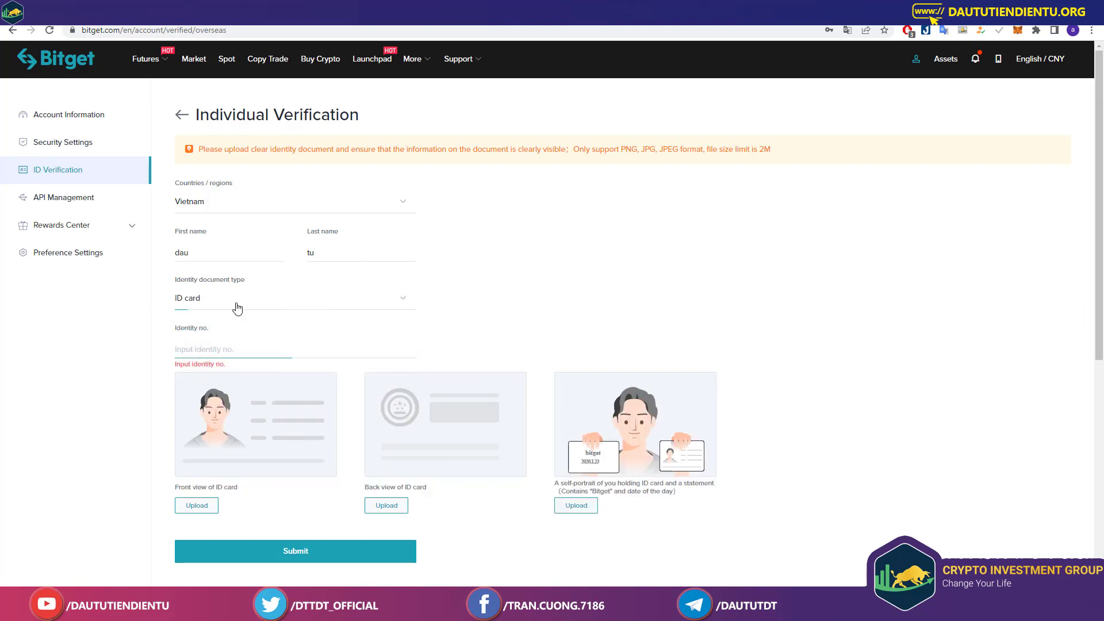
{"action": "left_click", "coordinate": [252, 351]}
{"action": "left_click", "coordinate": [239, 461]}
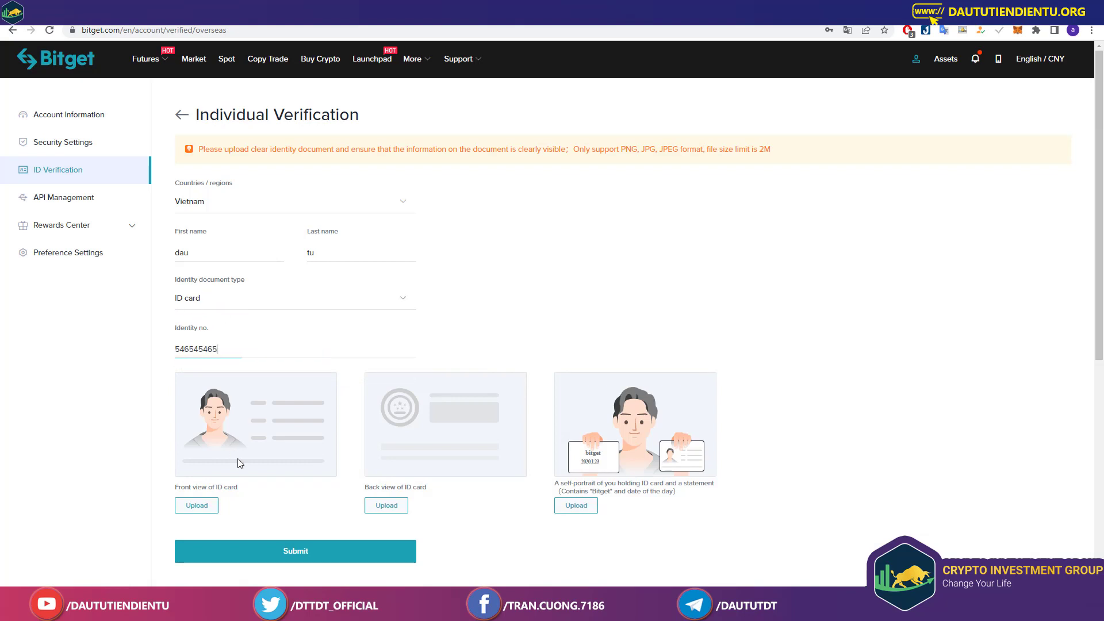
- Review the ID photo and selfie upload captions and check today's date
{"action": "left_click_drag", "start_coordinate": [173, 486], "coordinate": [248, 493]}
{"action": "left_click", "coordinate": [182, 416]}
{"action": "left_click_drag", "start_coordinate": [555, 481], "coordinate": [698, 500]}
{"action": "left_click", "coordinate": [639, 483]}
{"action": "key", "text": "super+alt+d"}
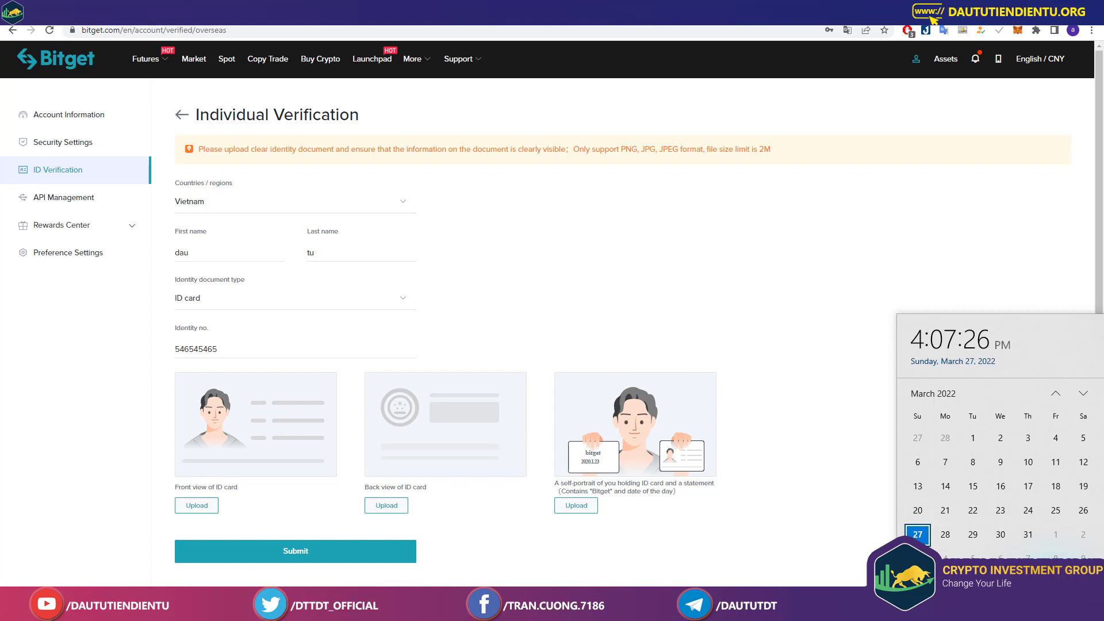
{"action": "left_click", "coordinate": [727, 357]}
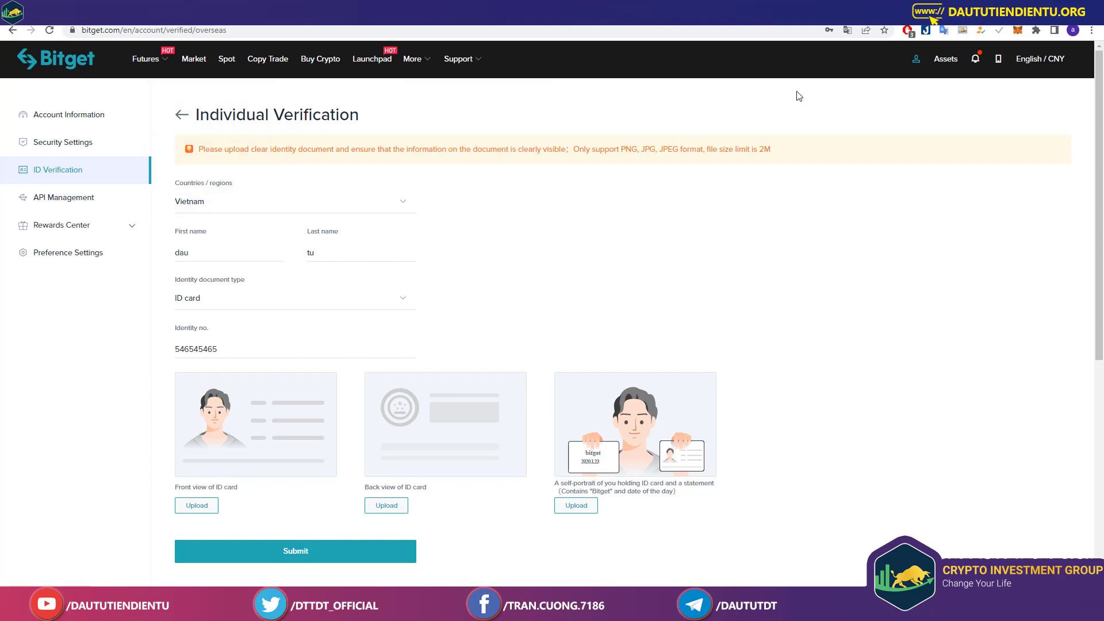
- Open the Assets overview and expand the USDT deposit details
{"action": "mouse_move", "coordinate": [948, 61]}
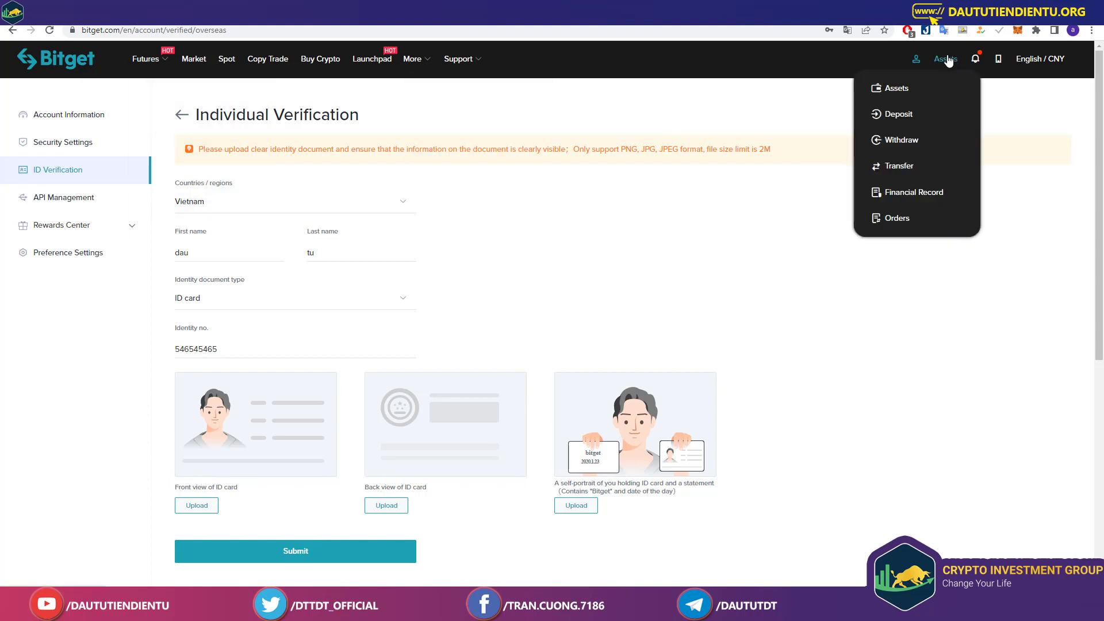
{"action": "left_click", "coordinate": [896, 91]}
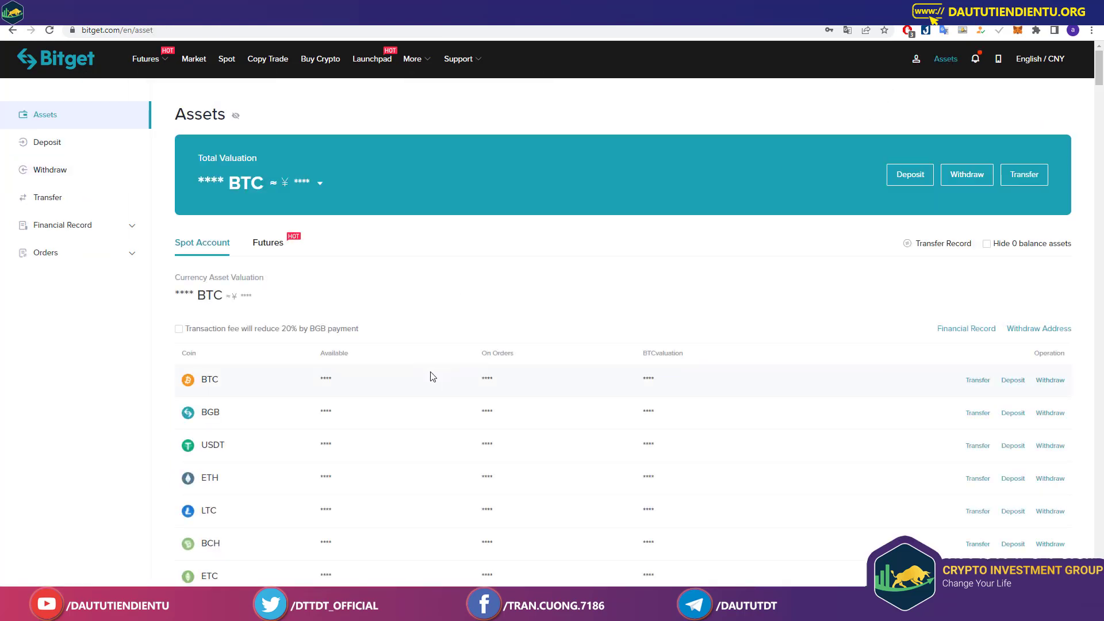
{"action": "scroll", "coordinate": [239, 496], "scroll_direction": "down", "scroll_amount": 2}
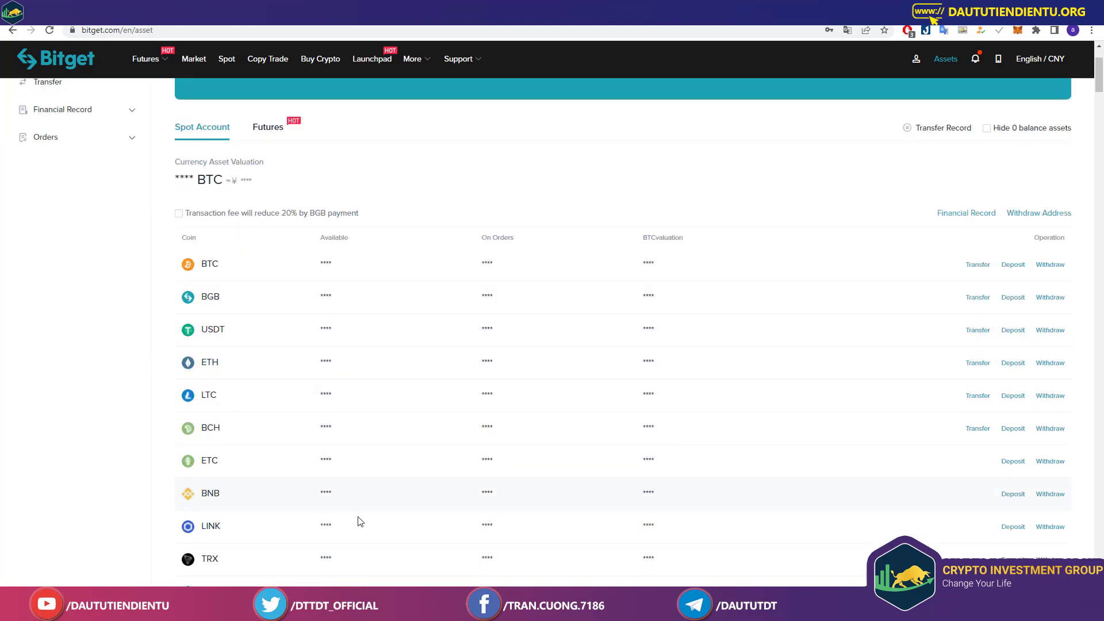
{"action": "double_click", "coordinate": [241, 329]}
{"action": "left_click", "coordinate": [500, 340]}
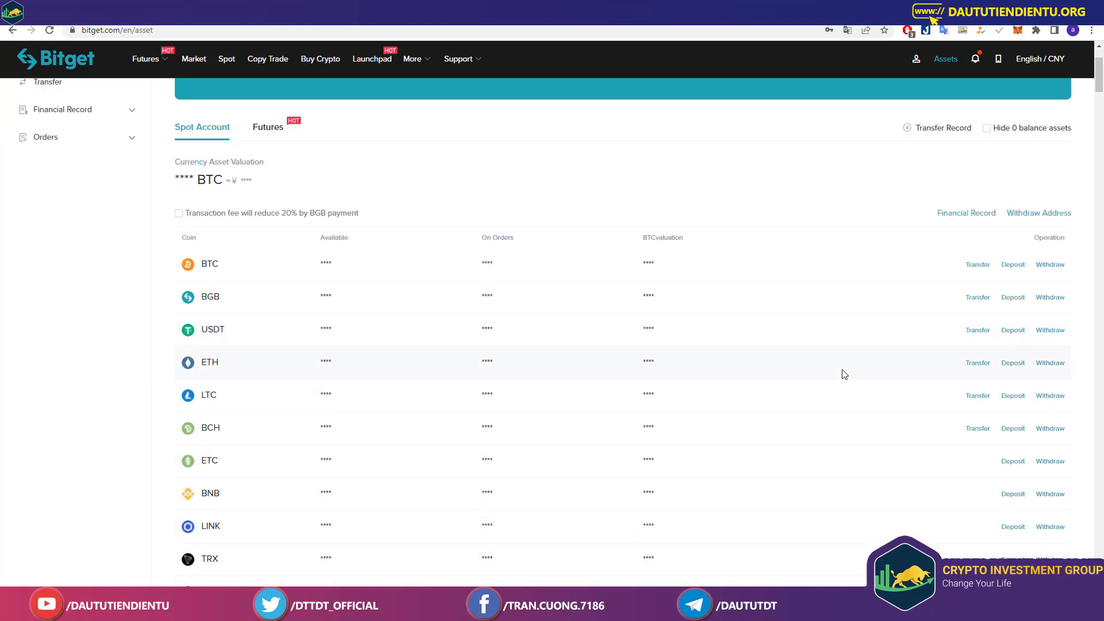
{"action": "left_click", "coordinate": [1013, 331]}
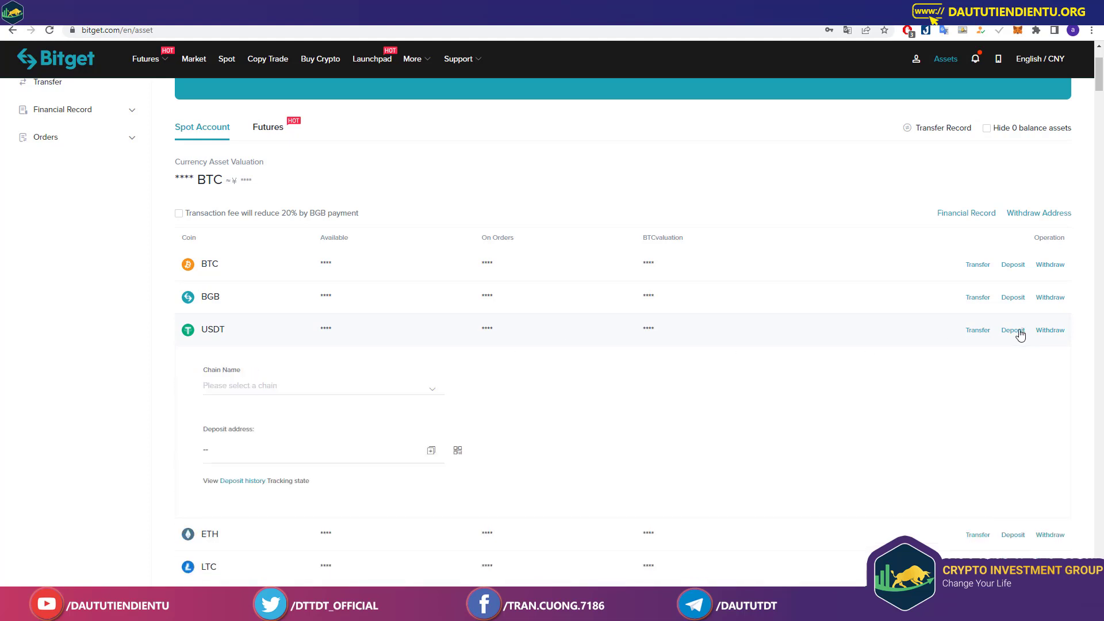
- Choose BSC(BEP20) as the USDT deposit chain
{"action": "left_click", "coordinate": [390, 387]}
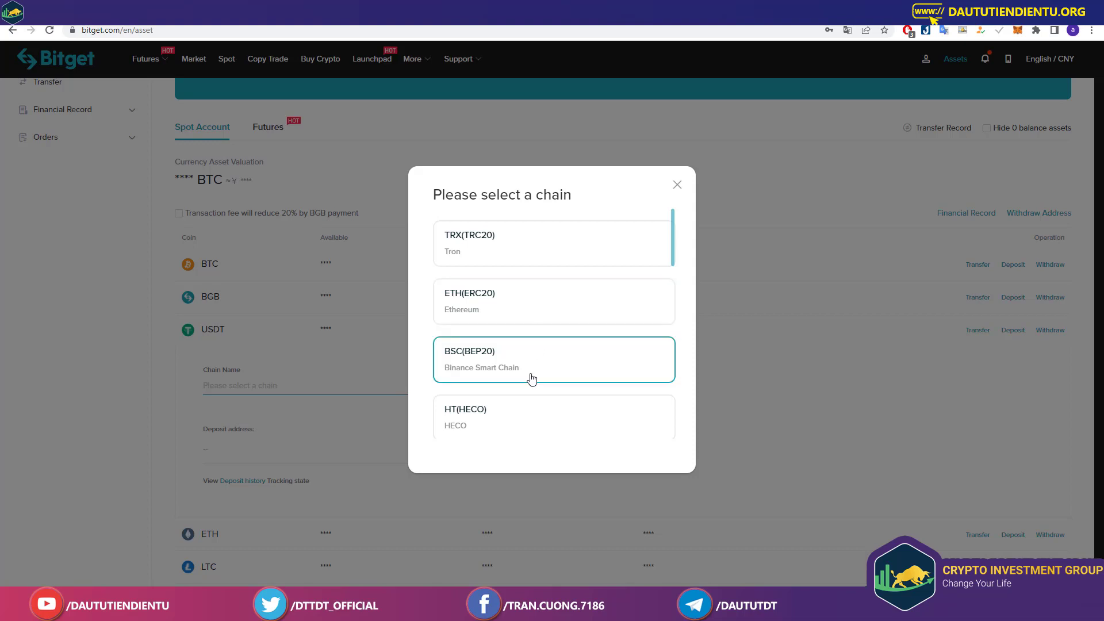
{"action": "scroll", "coordinate": [531, 378], "scroll_direction": "down", "scroll_amount": 3}
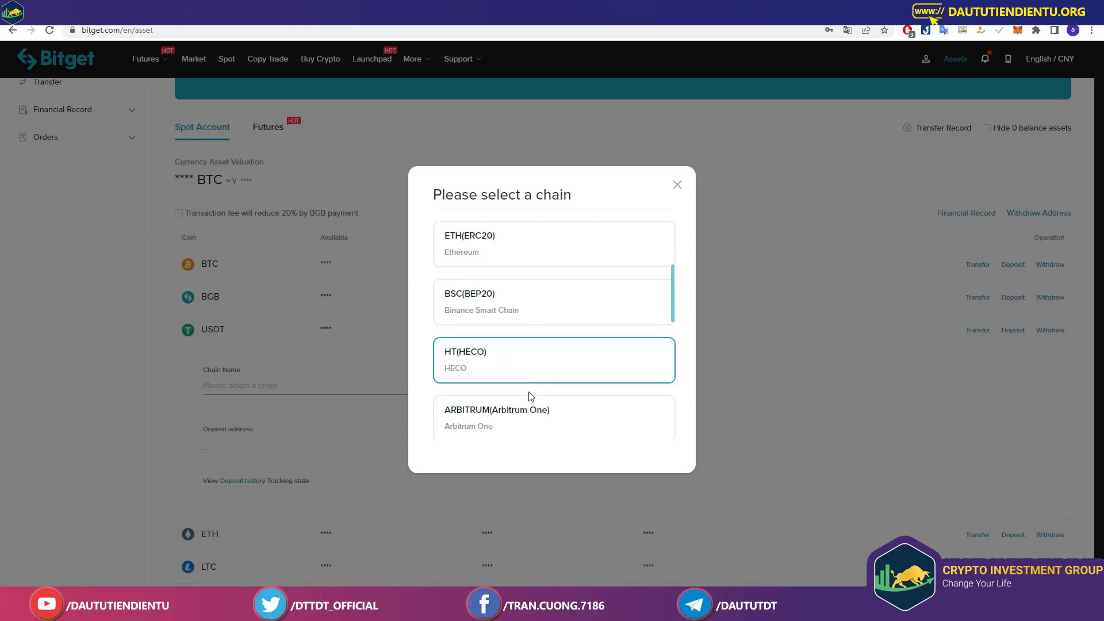
{"action": "scroll", "coordinate": [524, 391], "scroll_direction": "up", "scroll_amount": 3}
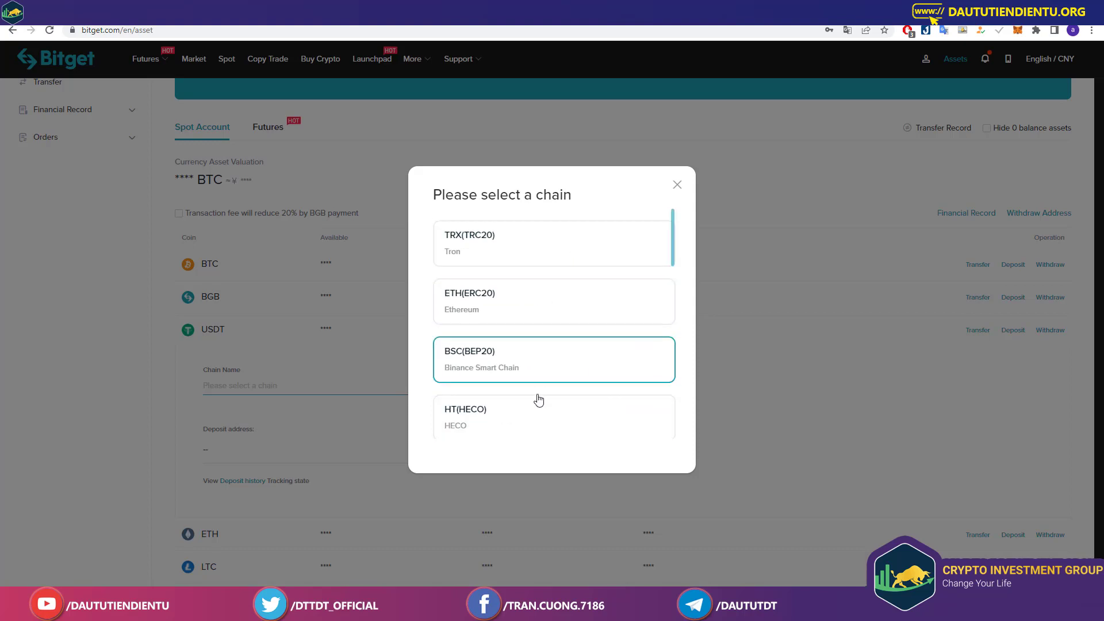
{"action": "left_click", "coordinate": [634, 362]}
- Select the deposit address and view its QR code, then scroll back up
{"action": "scroll", "coordinate": [455, 419], "scroll_direction": "down", "scroll_amount": 2}
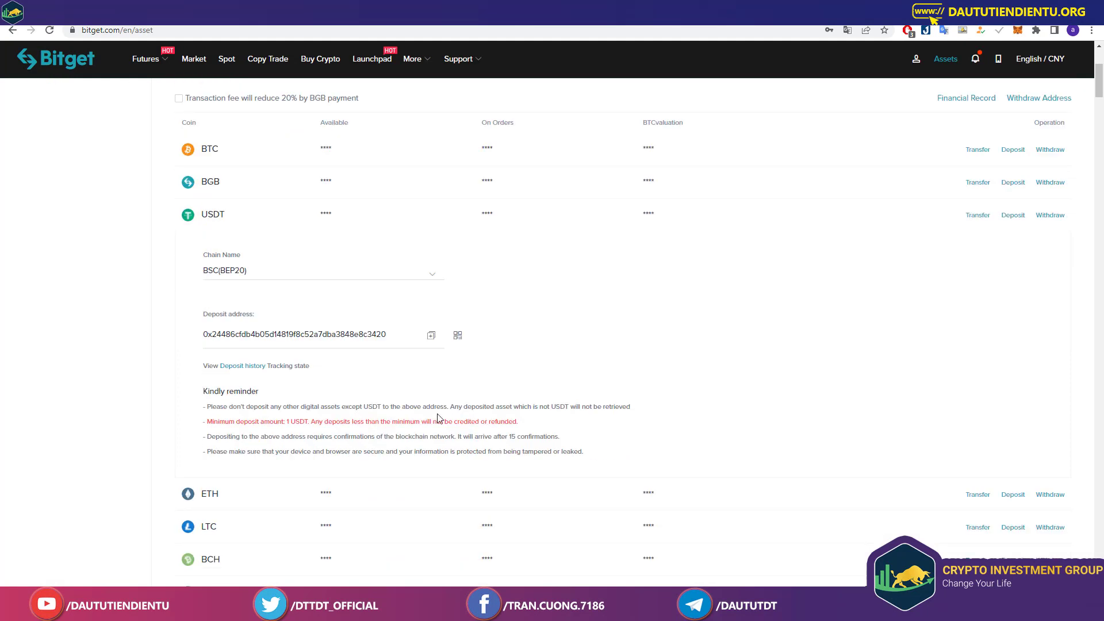
{"action": "double_click", "coordinate": [271, 335]}
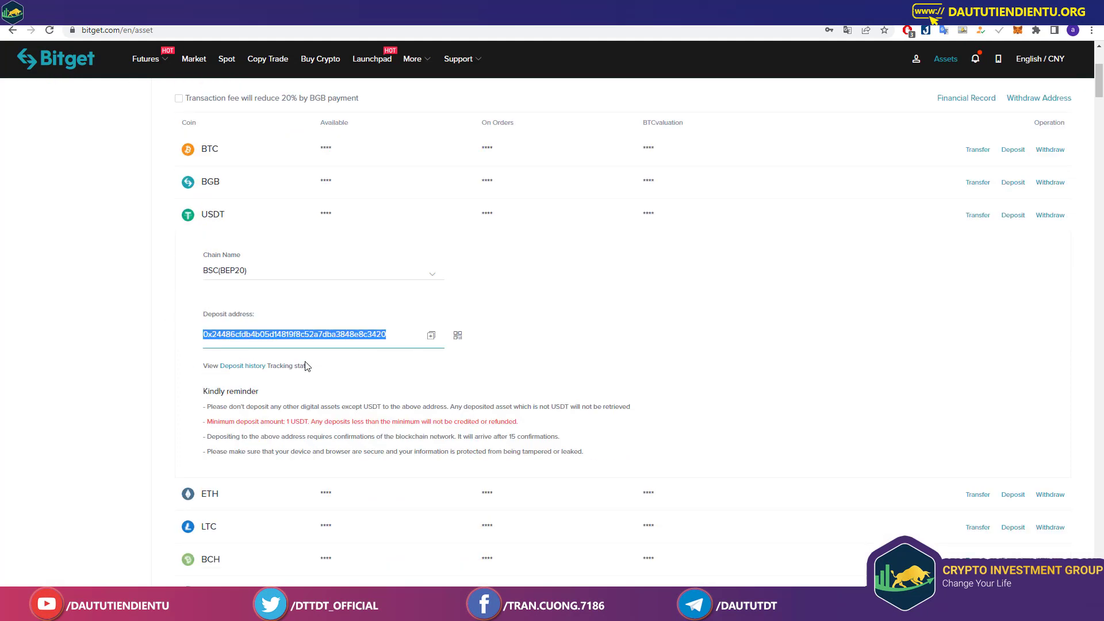
{"action": "left_click", "coordinate": [393, 363]}
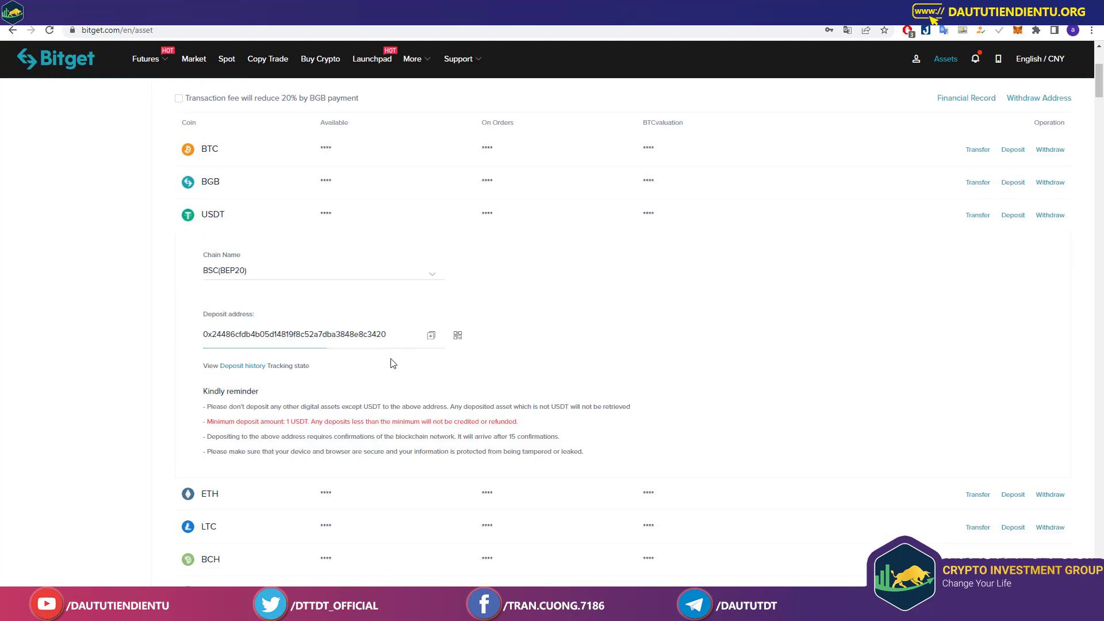
{"action": "double_click", "coordinate": [288, 333]}
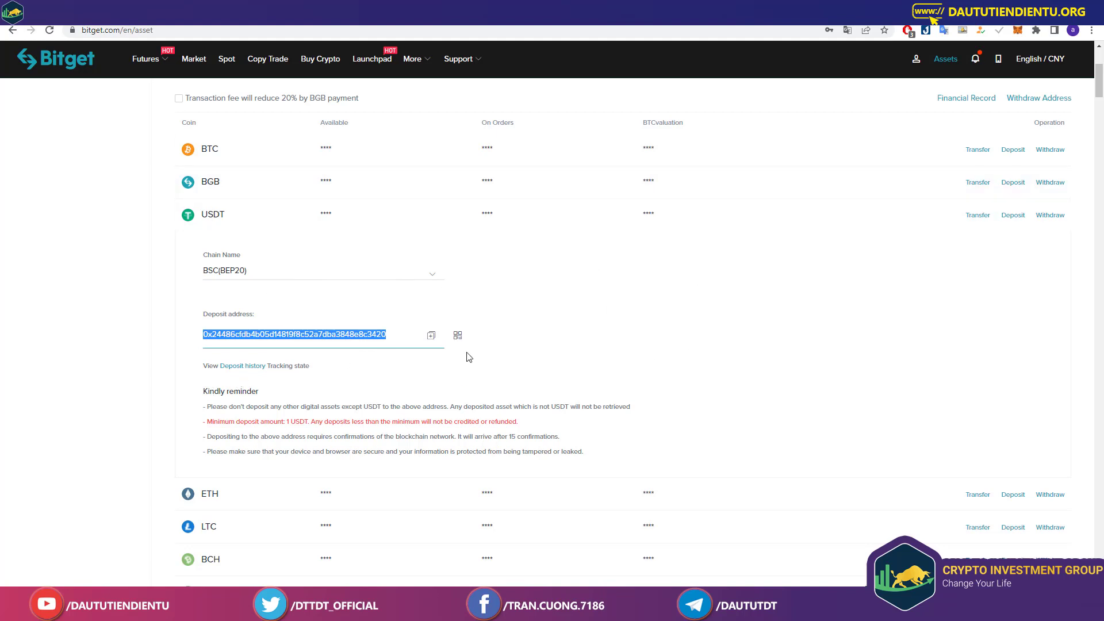
{"action": "left_click", "coordinate": [458, 336]}
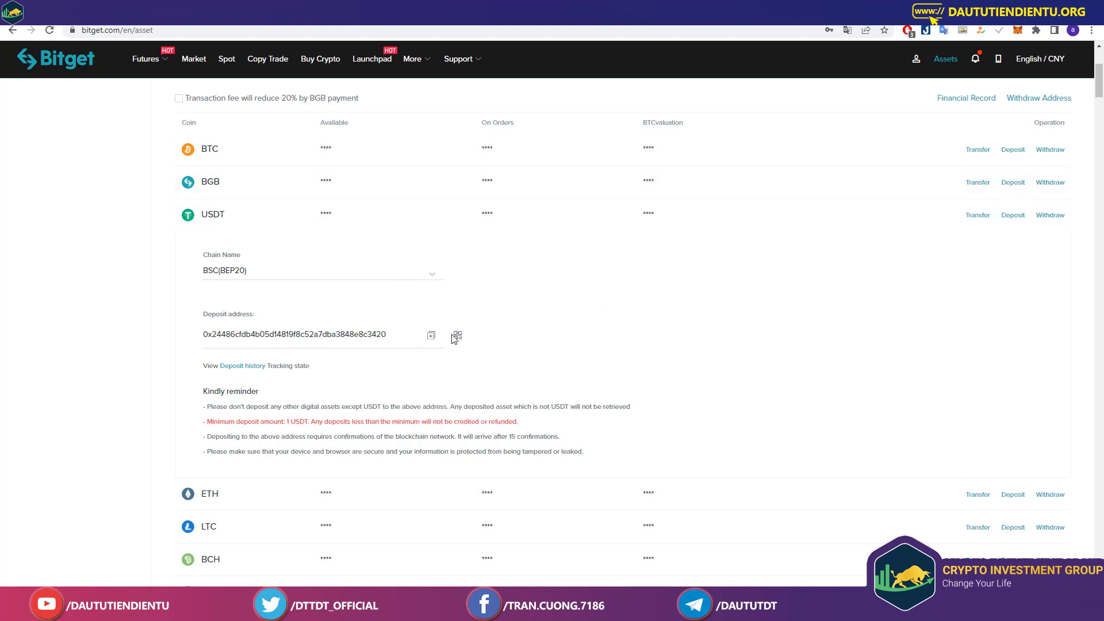
{"action": "mouse_move", "coordinate": [456, 339]}
{"action": "scroll", "coordinate": [260, 479], "scroll_direction": "down", "scroll_amount": 1}
{"action": "scroll", "coordinate": [232, 447], "scroll_direction": "down", "scroll_amount": 6}
{"action": "scroll", "coordinate": [382, 451], "scroll_direction": "up", "scroll_amount": 9}
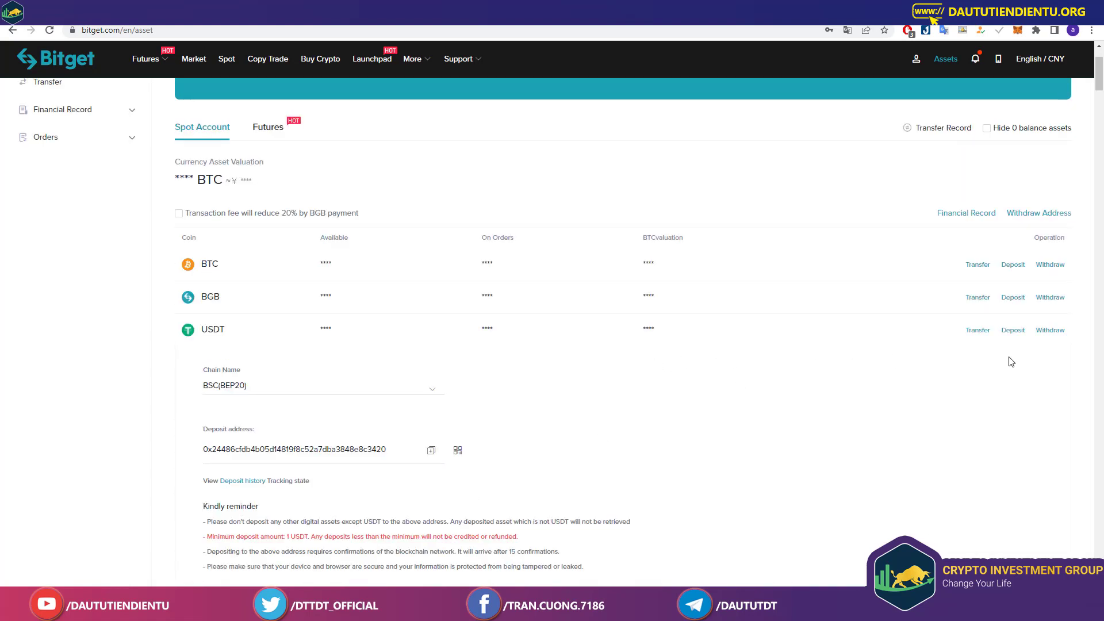
- Open the USDT withdrawal form with BSC(BEP20) as the chain
{"action": "left_click", "coordinate": [1050, 330]}
{"action": "scroll", "coordinate": [567, 404], "scroll_direction": "down", "scroll_amount": 1}
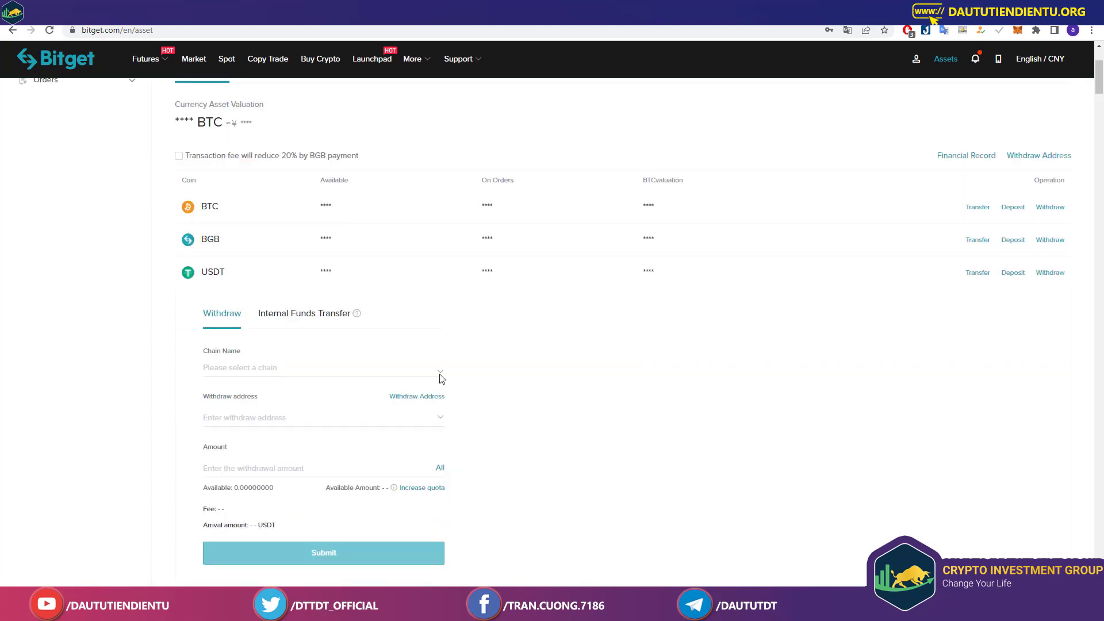
{"action": "left_click", "coordinate": [396, 372]}
{"action": "scroll", "coordinate": [530, 375], "scroll_direction": "down", "scroll_amount": 3}
{"action": "scroll", "coordinate": [592, 424], "scroll_direction": "up", "scroll_amount": 3}
{"action": "scroll", "coordinate": [528, 394], "scroll_direction": "down", "scroll_amount": 1}
{"action": "scroll", "coordinate": [581, 374], "scroll_direction": "up", "scroll_amount": 1}
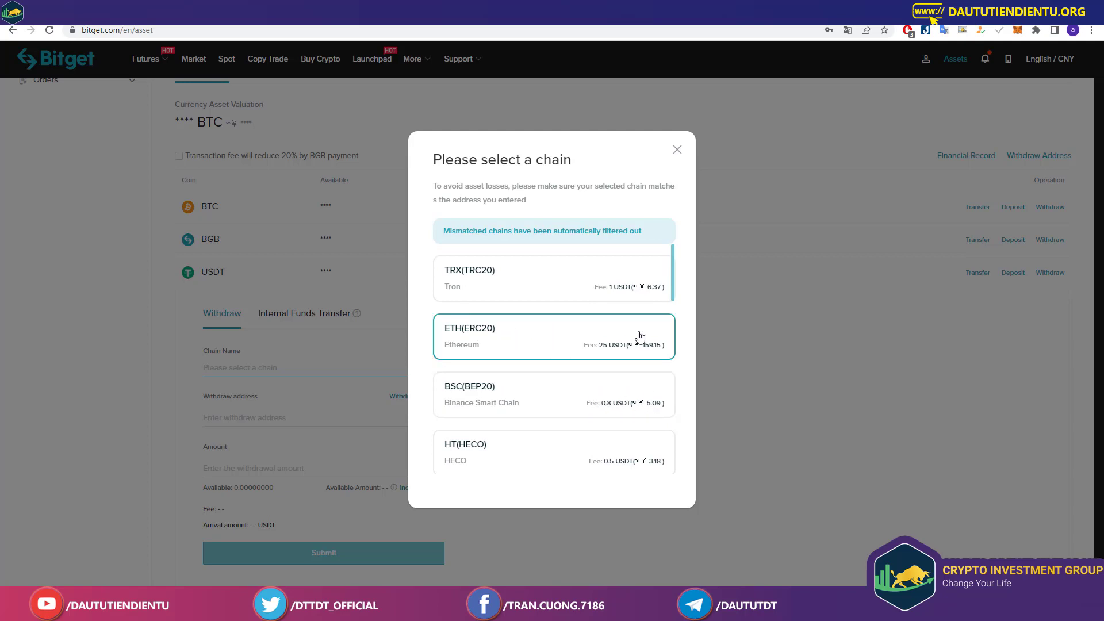
{"action": "left_click", "coordinate": [677, 150]}
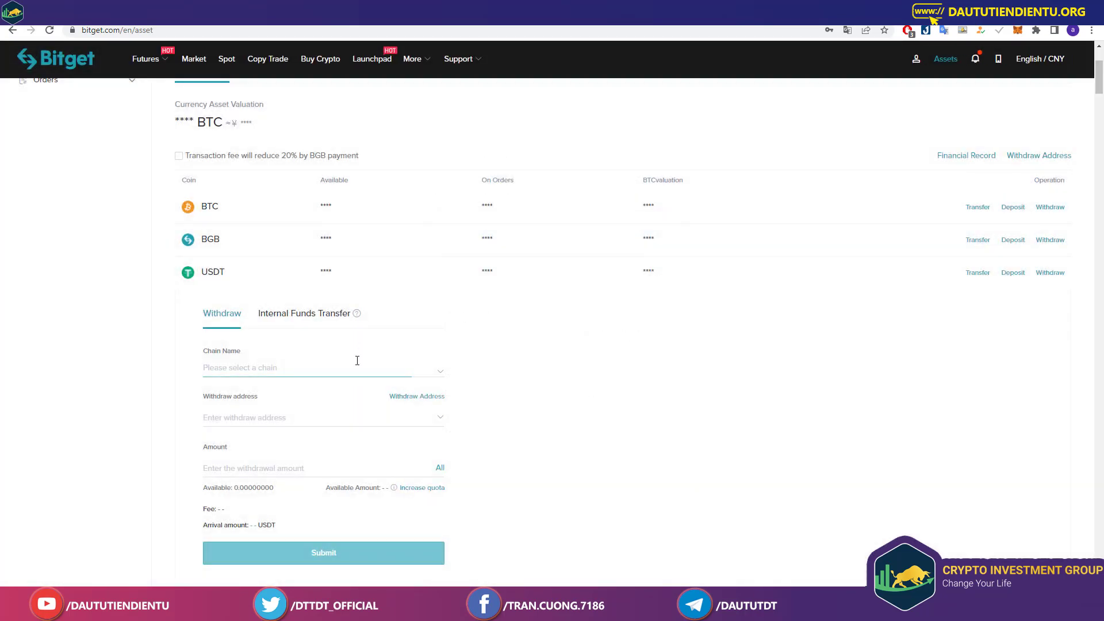
{"action": "left_click", "coordinate": [357, 364]}
{"action": "left_click", "coordinate": [520, 395]}
{"action": "left_click", "coordinate": [265, 416]}
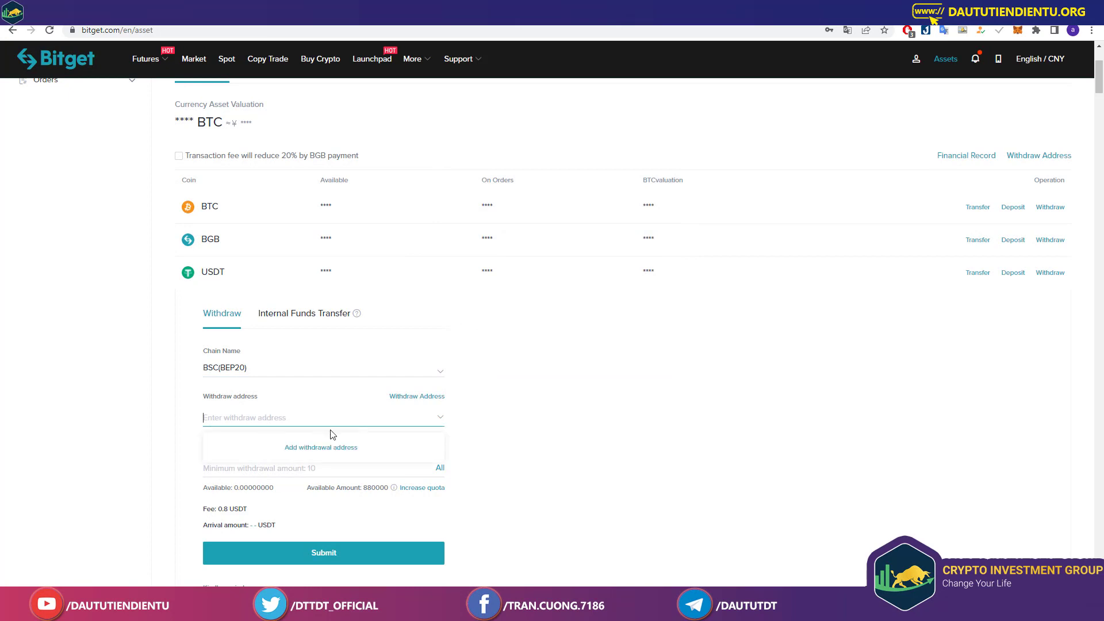
{"action": "left_click", "coordinate": [587, 451]}
{"action": "scroll", "coordinate": [486, 449], "scroll_direction": "down", "scroll_amount": 2}
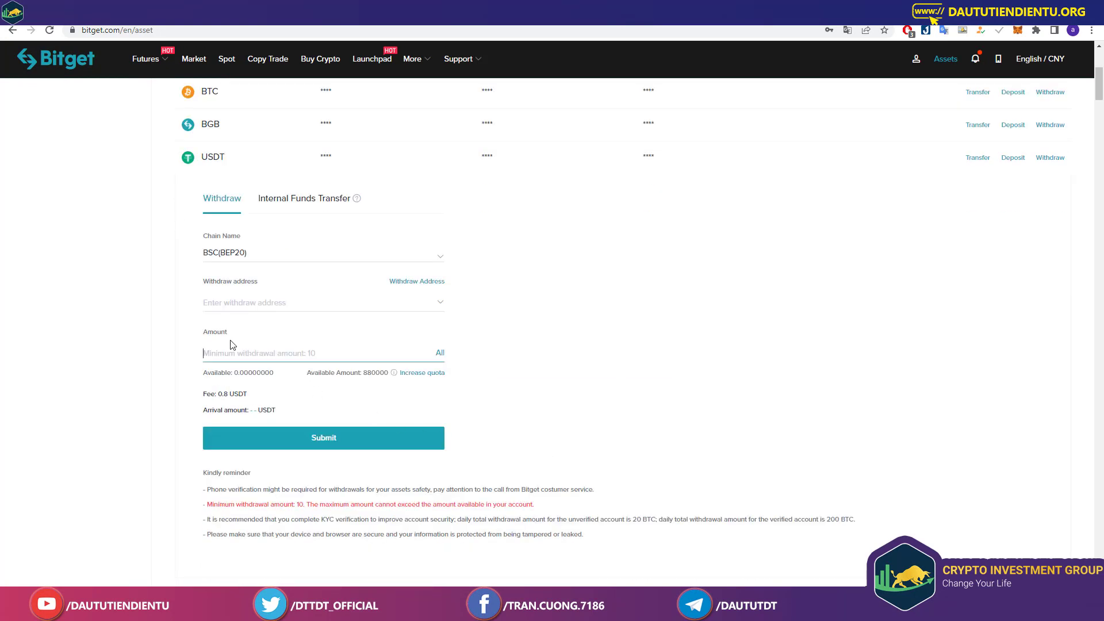
{"action": "scroll", "coordinate": [582, 422], "scroll_direction": "up", "scroll_amount": 3}
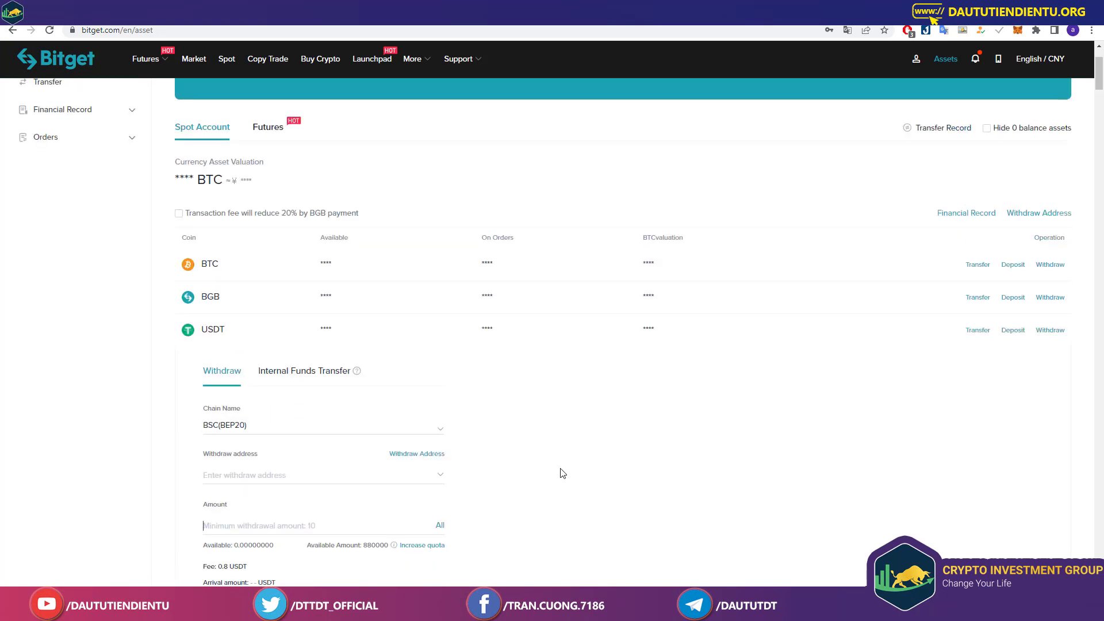
{"action": "scroll", "coordinate": [562, 473], "scroll_direction": "down", "scroll_amount": 3}
- Switch to Internal Funds Transfer and try Phone and UID before keeping Email
{"action": "left_click", "coordinate": [290, 201]}
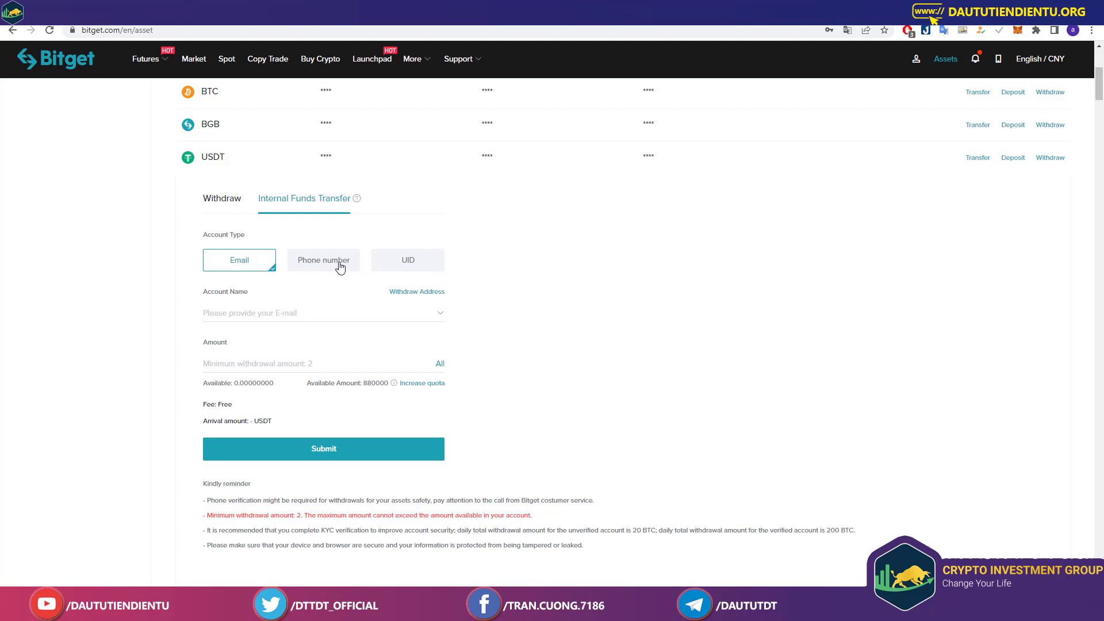
{"action": "scroll", "coordinate": [529, 426], "scroll_direction": "up", "scroll_amount": 1}
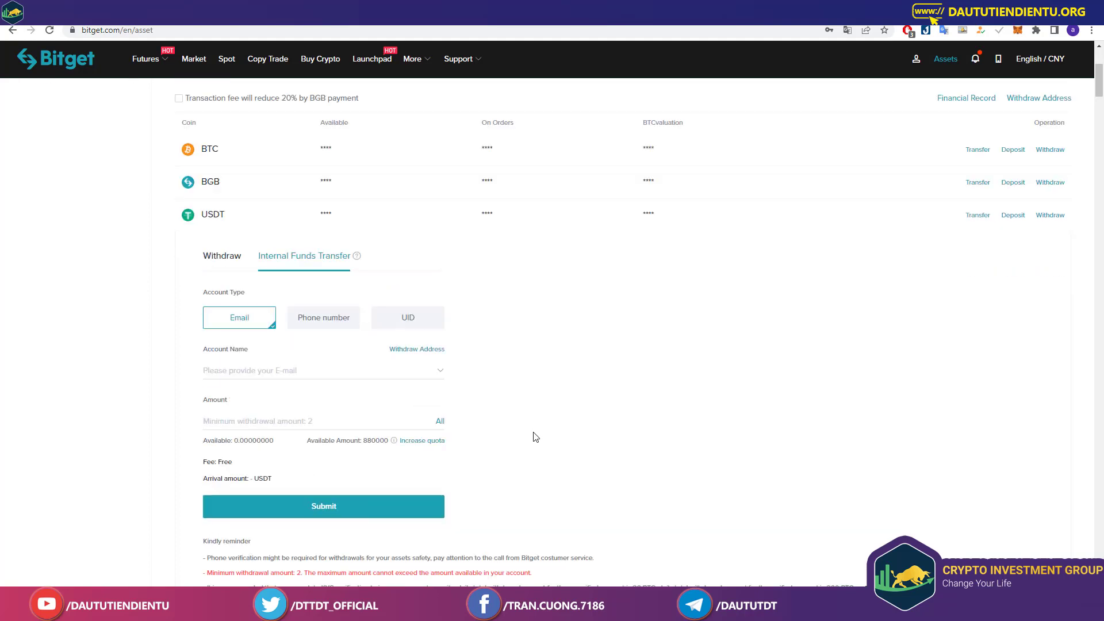
{"action": "left_click", "coordinate": [326, 326]}
{"action": "left_click", "coordinate": [410, 319]}
{"action": "left_click", "coordinate": [245, 321]}
{"action": "left_click", "coordinate": [333, 375]}
{"action": "left_click", "coordinate": [567, 449]}
- Review the transfer's free fee and minimum amount of 2
{"action": "scroll", "coordinate": [159, 427], "scroll_direction": "down", "scroll_amount": 1}
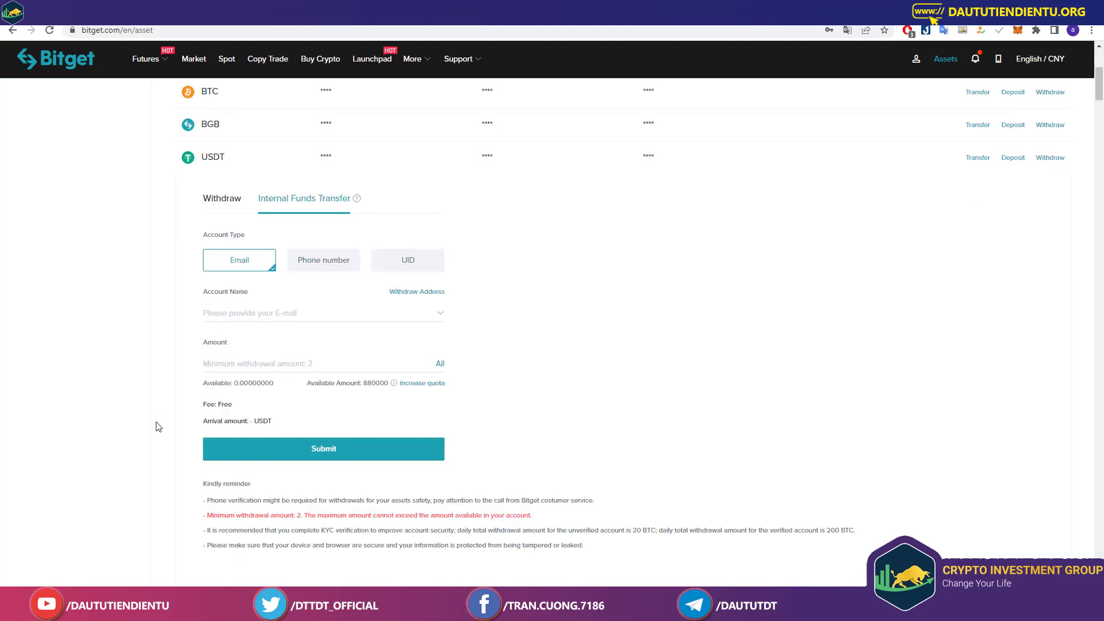
{"action": "left_click_drag", "start_coordinate": [256, 419], "coordinate": [195, 409]}
{"action": "left_click", "coordinate": [193, 391]}
{"action": "scroll", "coordinate": [352, 447], "scroll_direction": "up", "scroll_amount": 3}
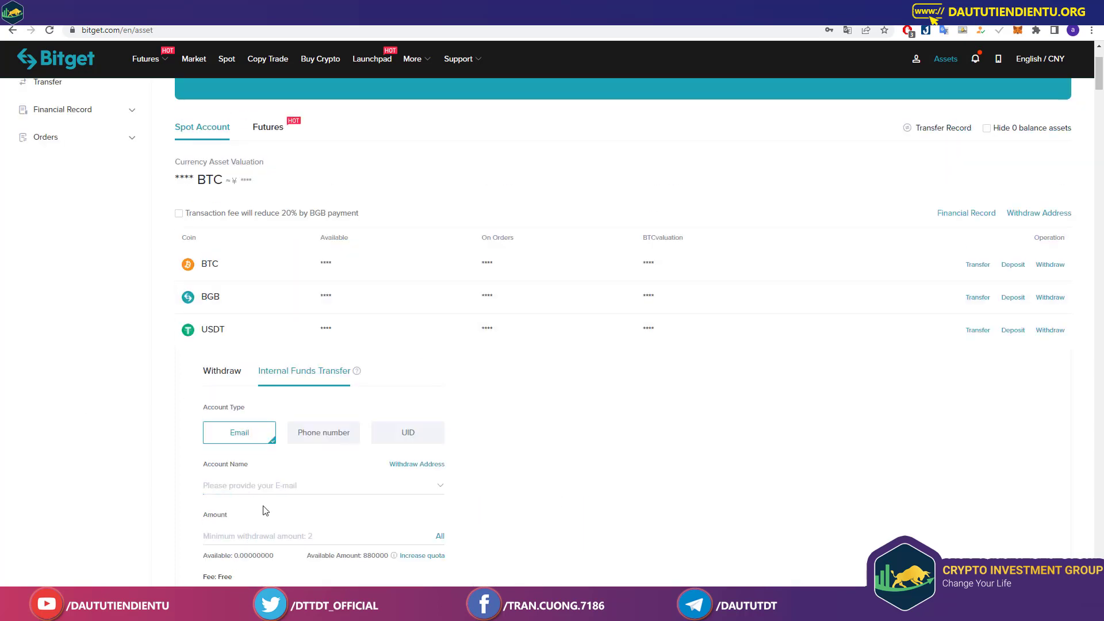
{"action": "scroll", "coordinate": [532, 498], "scroll_direction": "down", "scroll_amount": 1}
{"action": "scroll", "coordinate": [538, 495], "scroll_direction": "up", "scroll_amount": 1}
{"action": "scroll", "coordinate": [735, 411], "scroll_direction": "down", "scroll_amount": 3}
{"action": "scroll", "coordinate": [719, 428], "scroll_direction": "up", "scroll_amount": 4}
{"action": "scroll", "coordinate": [541, 450], "scroll_direction": "up", "scroll_amount": 1}
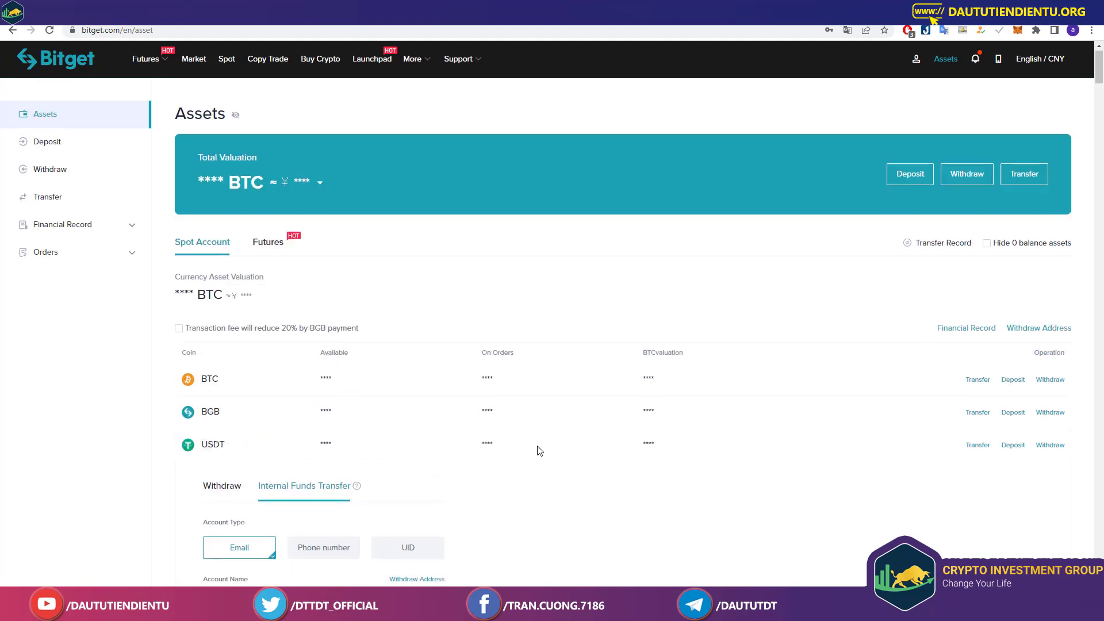
- From the Bitget home page, open Futures > USDT-M Demo for SBTCSUSDT
{"action": "left_click", "coordinate": [92, 64]}
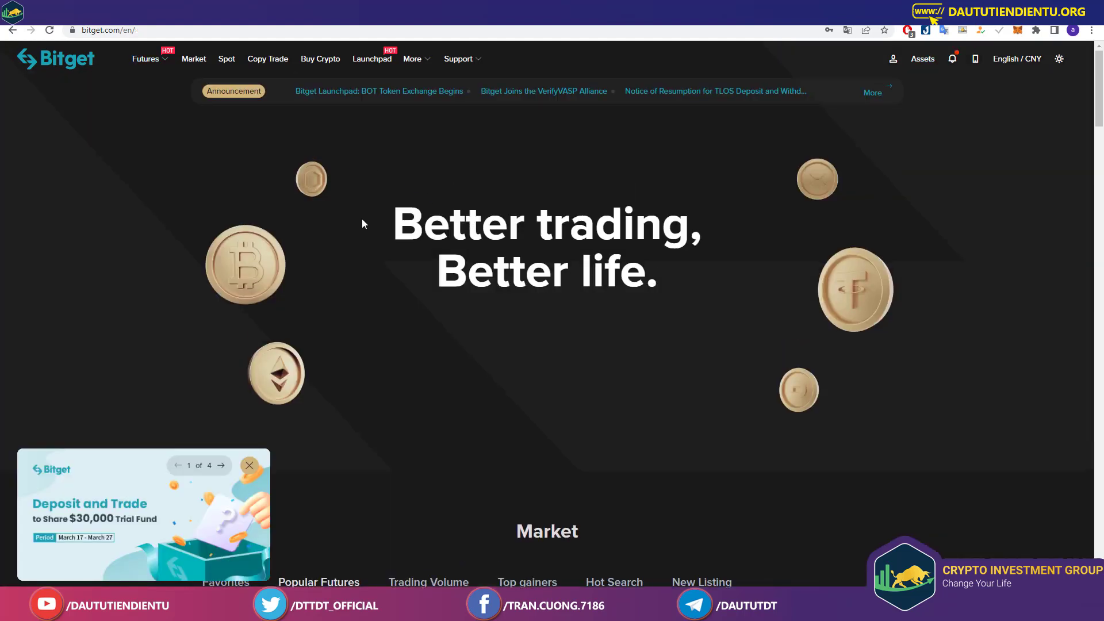
{"action": "mouse_move", "coordinate": [167, 64]}
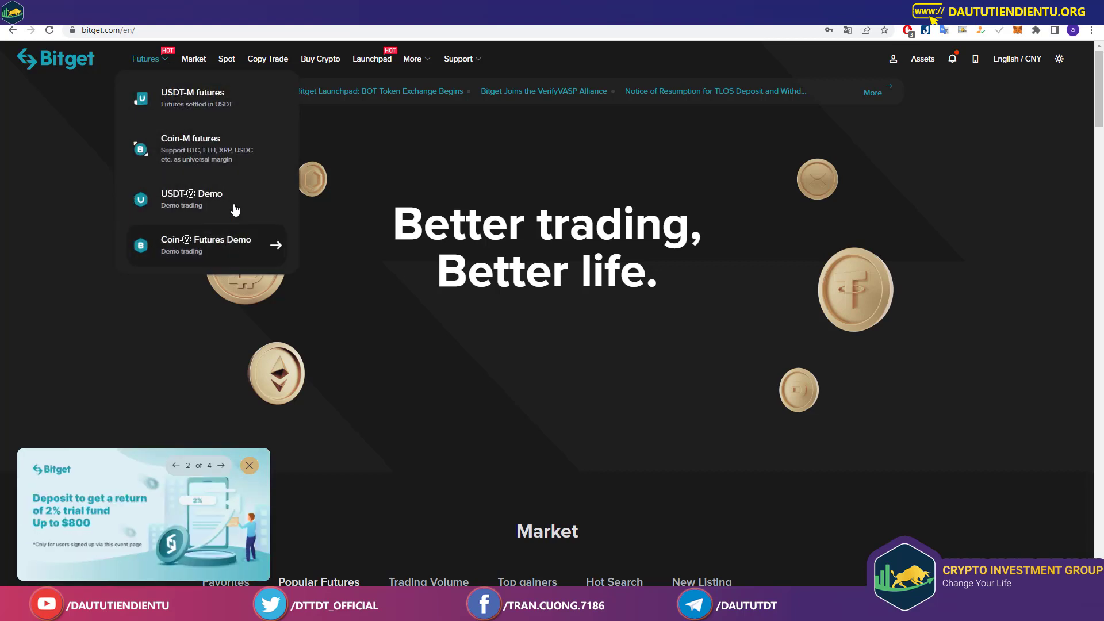
{"action": "left_click", "coordinate": [201, 224]}
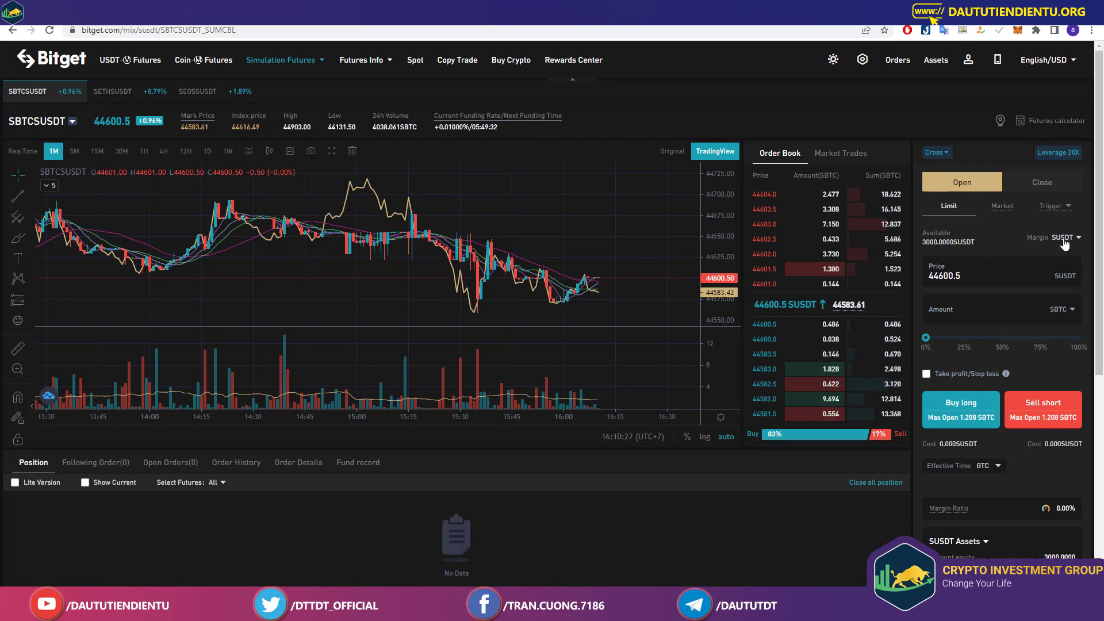
- Set the Amount slider to 100% and confirm Isolated margin mode at 20X leverage
{"action": "left_click", "coordinate": [1079, 337]}
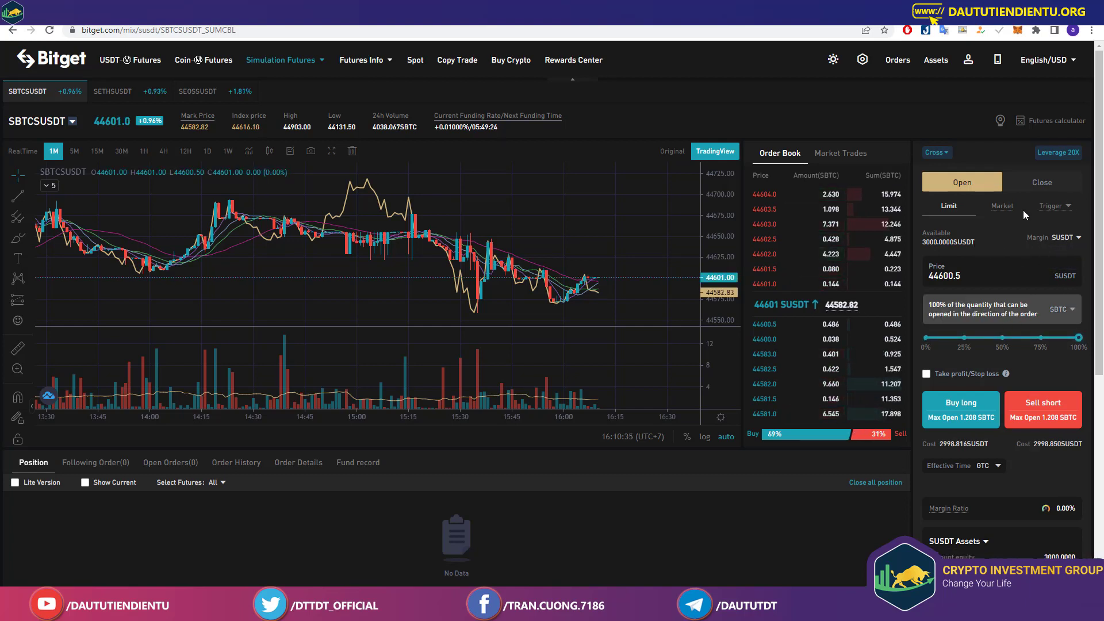
{"action": "left_click", "coordinate": [936, 152]}
{"action": "left_click", "coordinate": [506, 167]}
{"action": "left_click", "coordinate": [578, 168]}
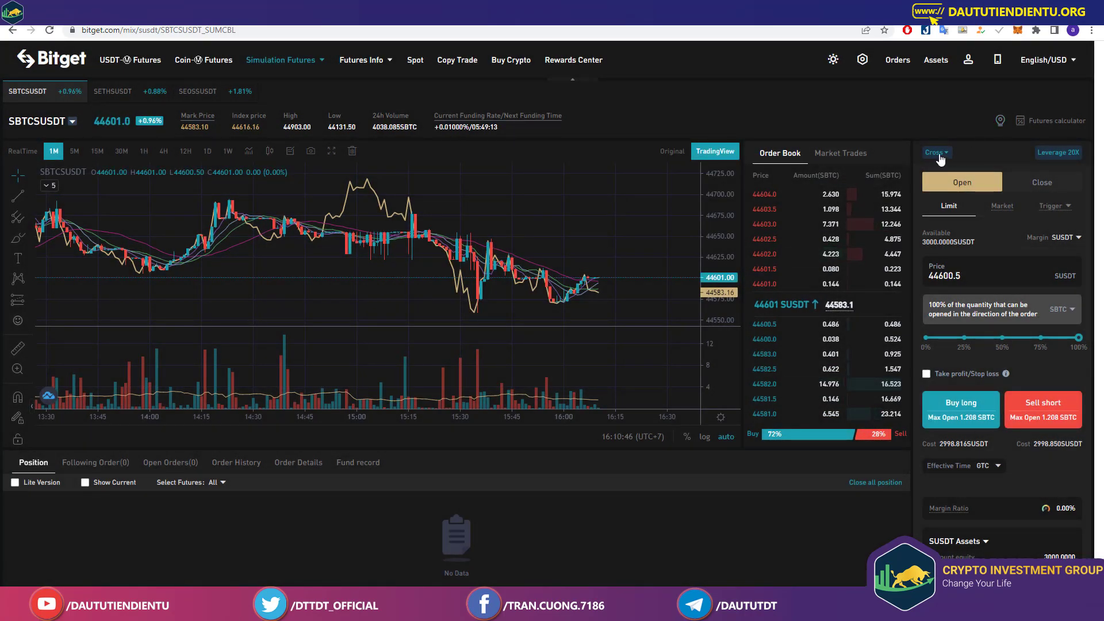
{"action": "left_click", "coordinate": [936, 152]}
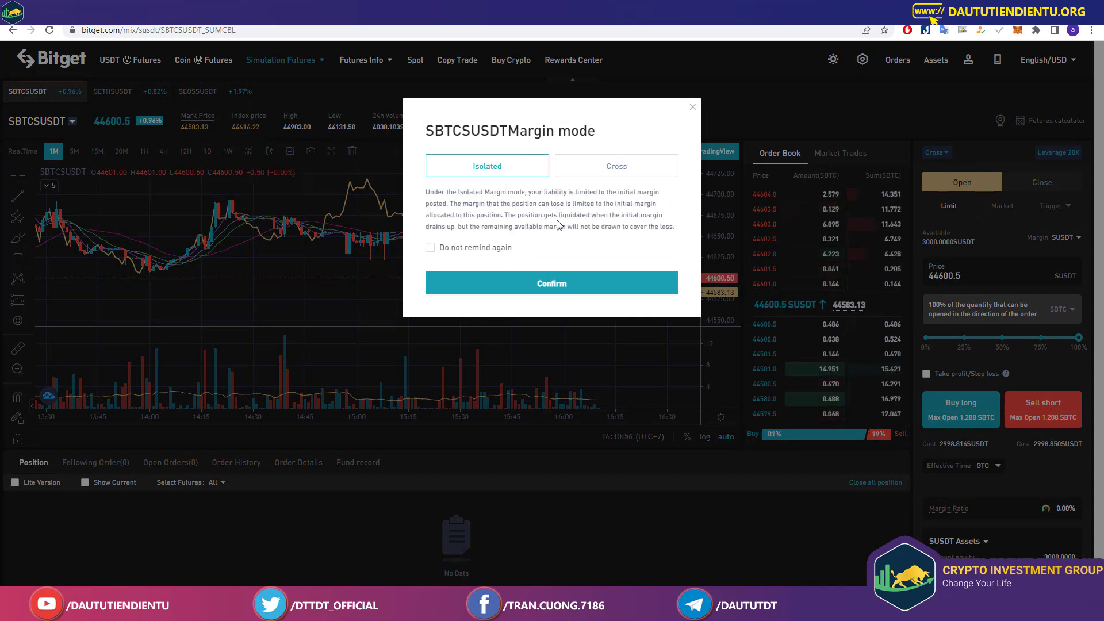
{"action": "left_click", "coordinate": [617, 166]}
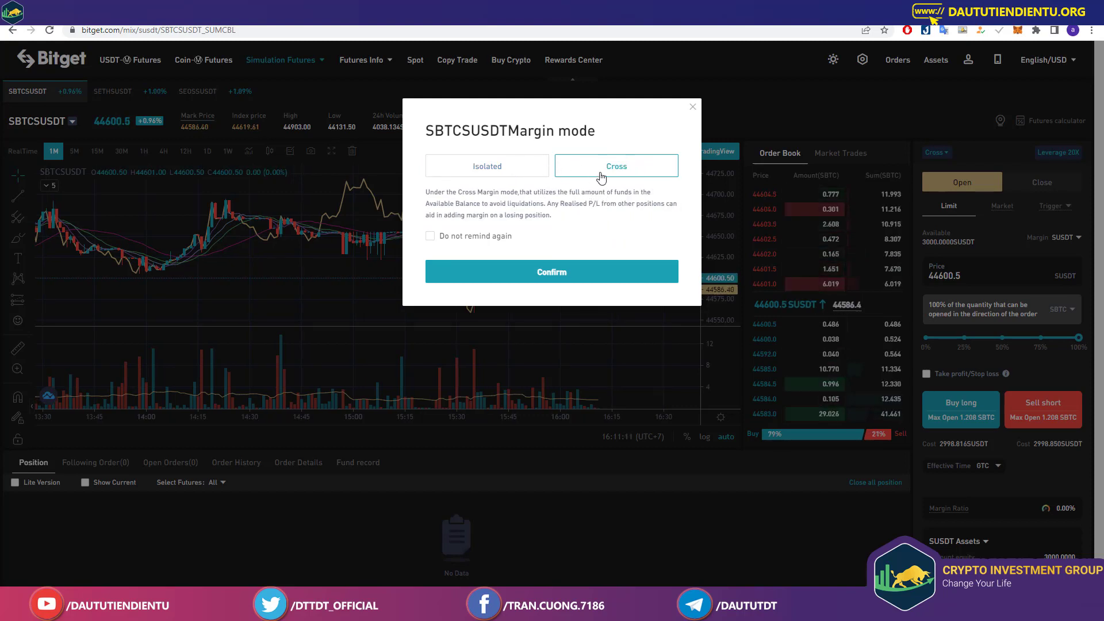
{"action": "left_click", "coordinate": [487, 167]}
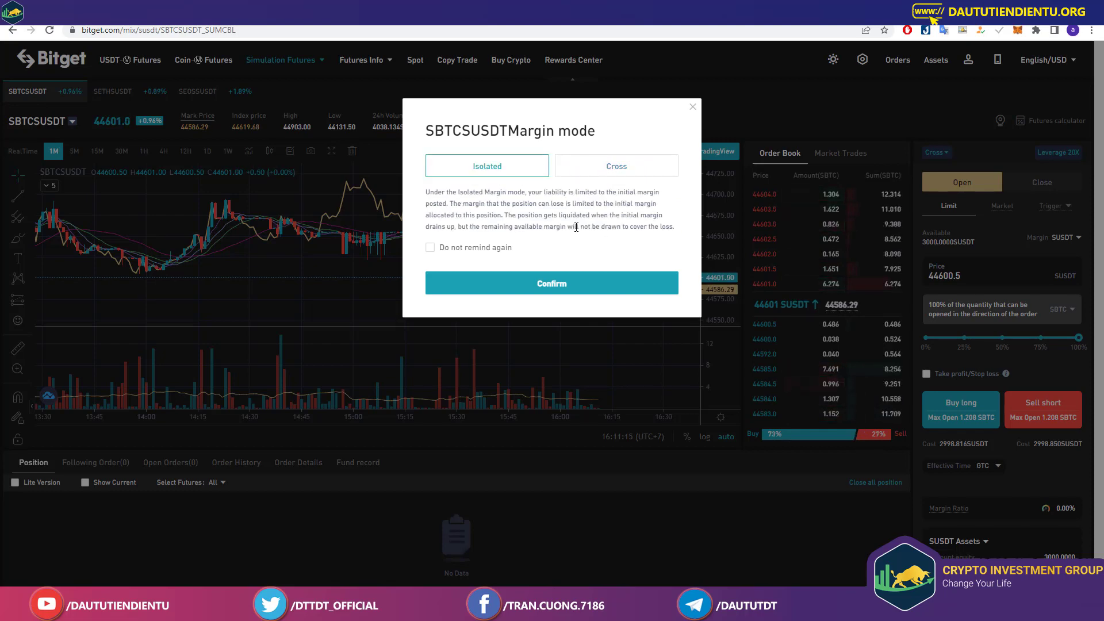
{"action": "left_click", "coordinate": [547, 294]}
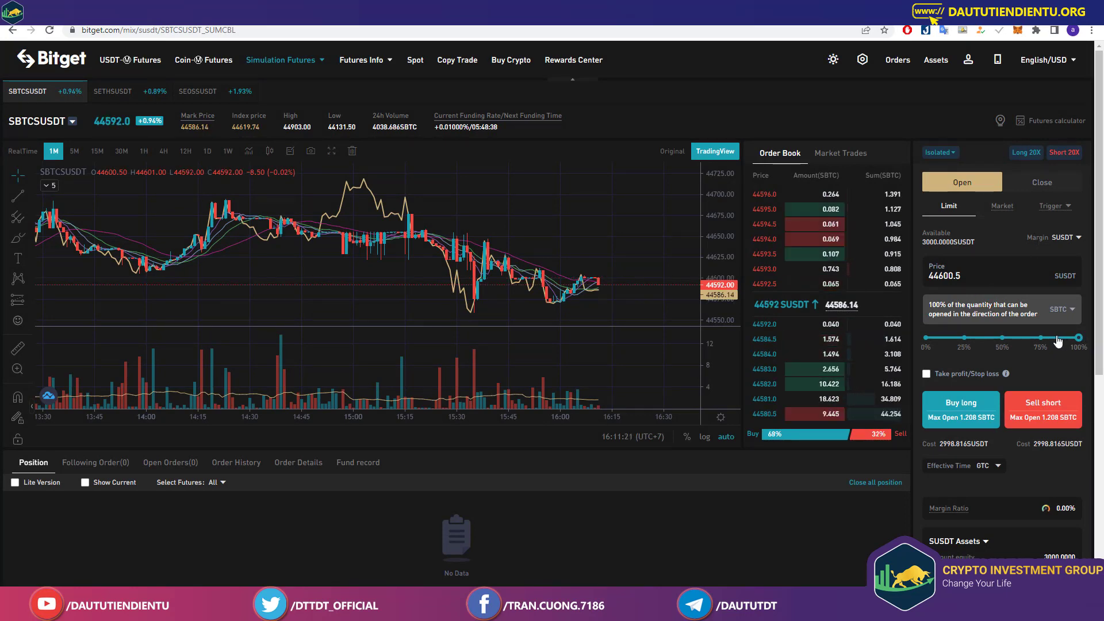
- Set the demo order's leverage multiple to 2x and confirm it
{"action": "scroll", "coordinate": [665, 288], "scroll_direction": "down", "scroll_amount": 3}
{"action": "left_click", "coordinate": [1026, 152]}
{"action": "left_click", "coordinate": [996, 280]}
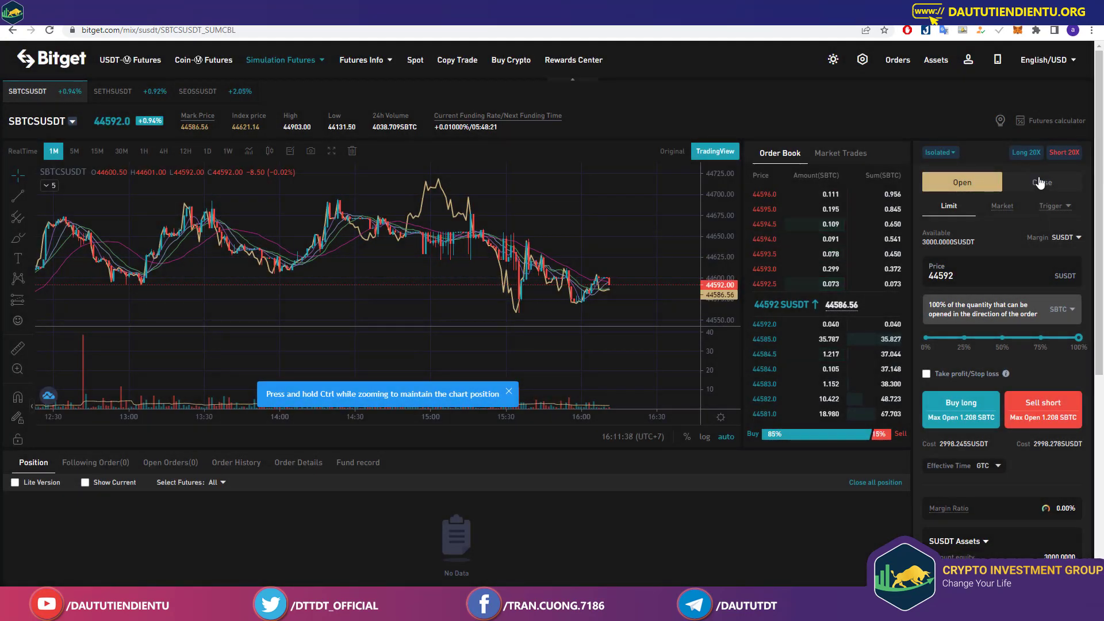
{"action": "left_click", "coordinate": [1026, 153]}
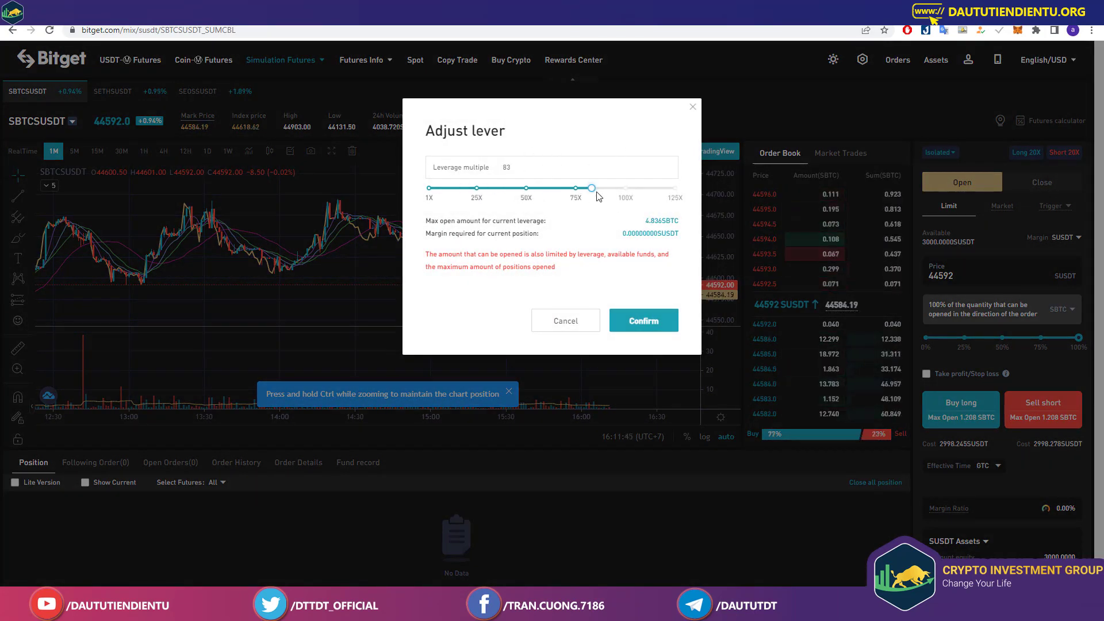
{"action": "left_click_drag", "start_coordinate": [611, 197], "coordinate": [468, 198]}
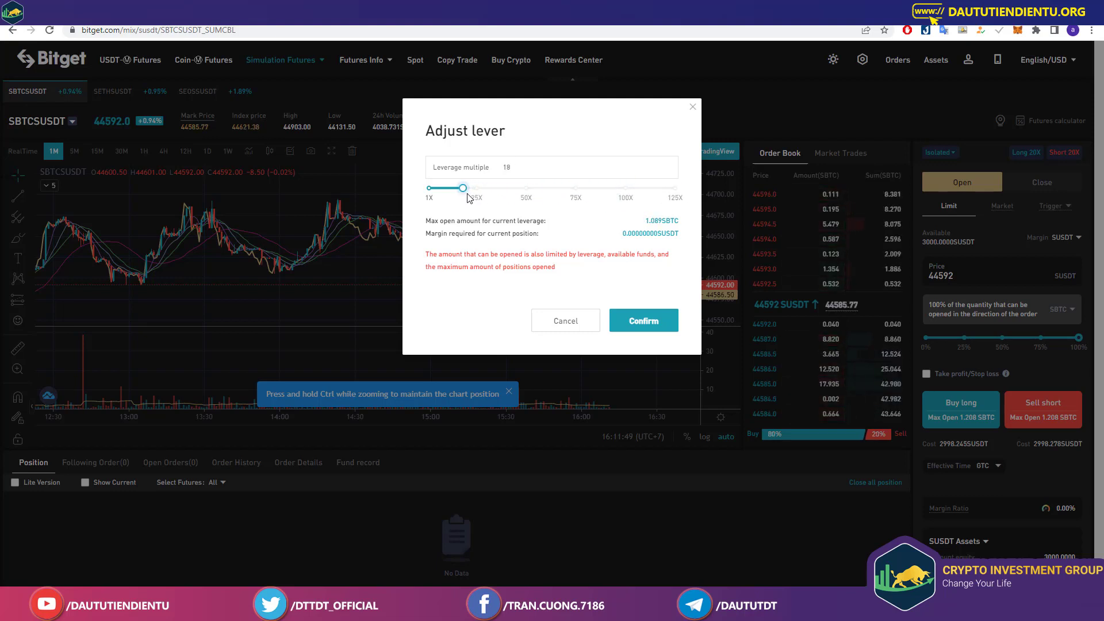
{"action": "double_click", "coordinate": [507, 167]}
{"action": "type", "text": "20"}
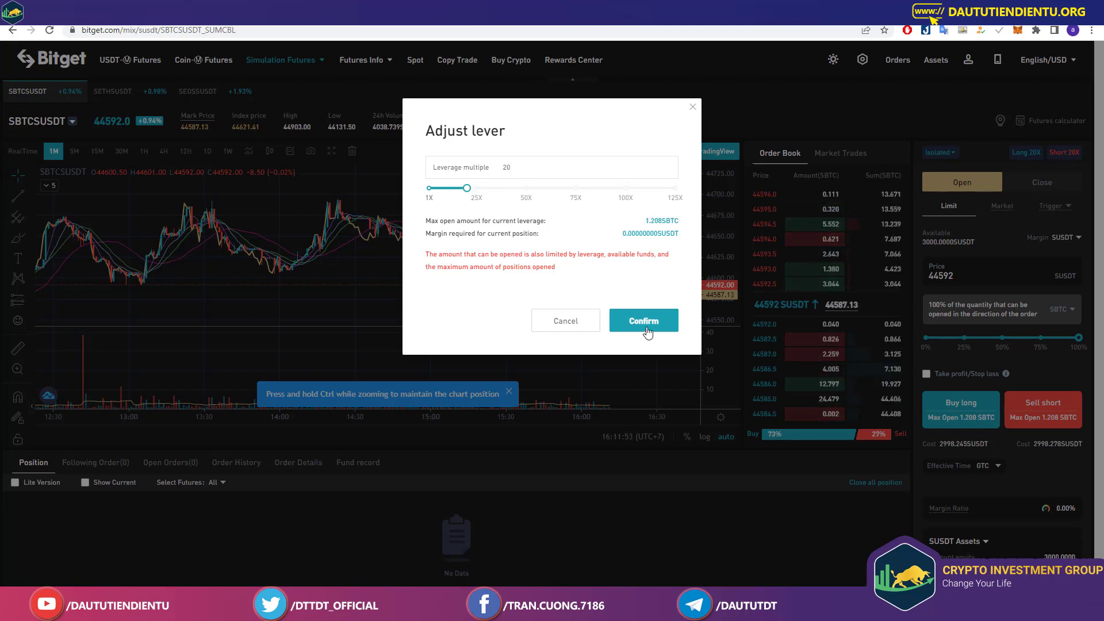
{"action": "left_click", "coordinate": [644, 320]}
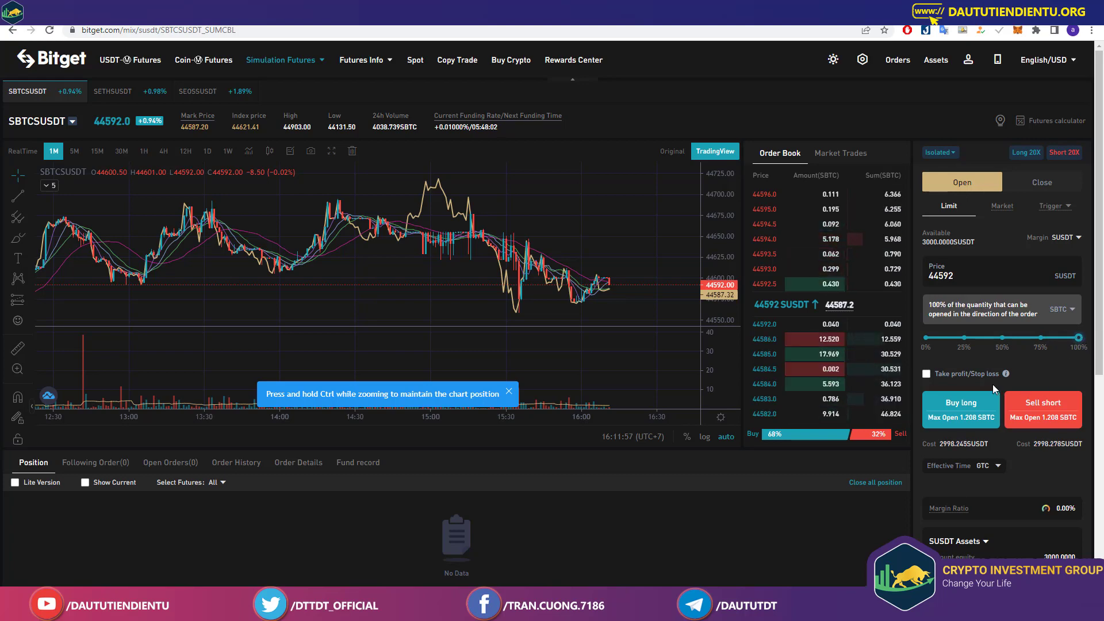
- Enable Take profit/Stop loss and enter a stop loss price of 44569
{"action": "left_click", "coordinate": [926, 374]}
{"action": "scroll", "coordinate": [990, 371], "scroll_direction": "down", "scroll_amount": 1}
{"action": "left_click", "coordinate": [1040, 344]}
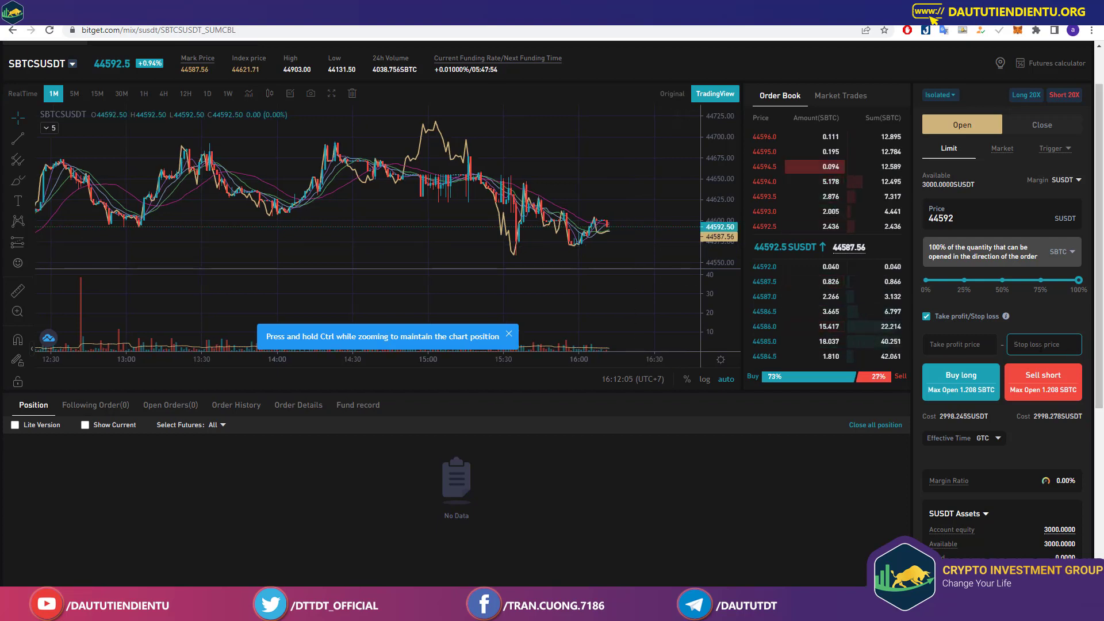
{"action": "type", "text": "44569"}
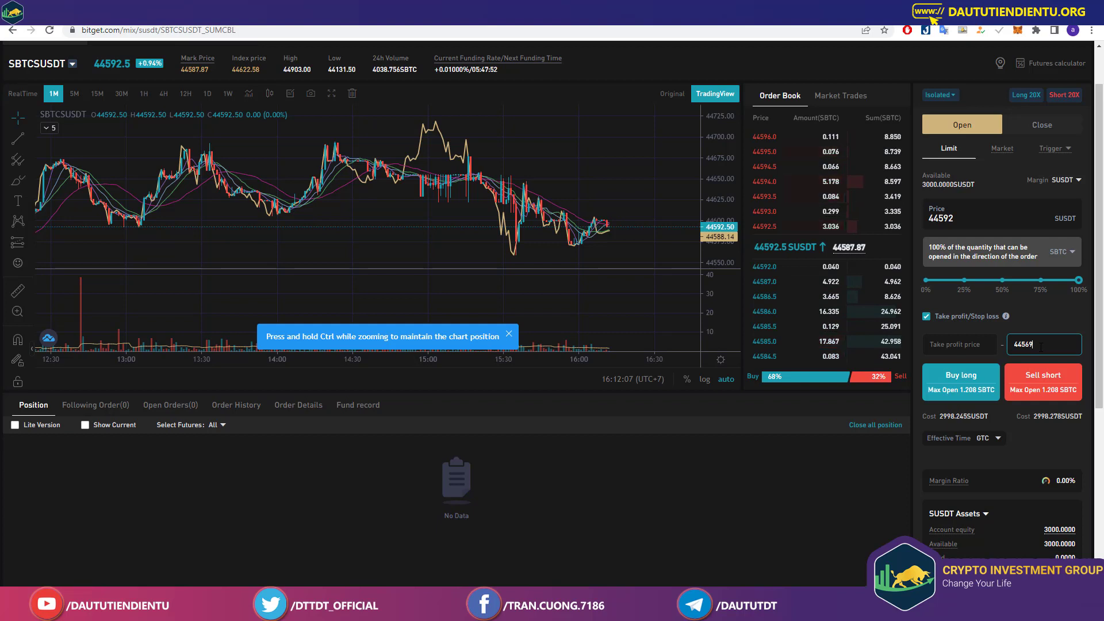
{"action": "left_click", "coordinate": [957, 344]}
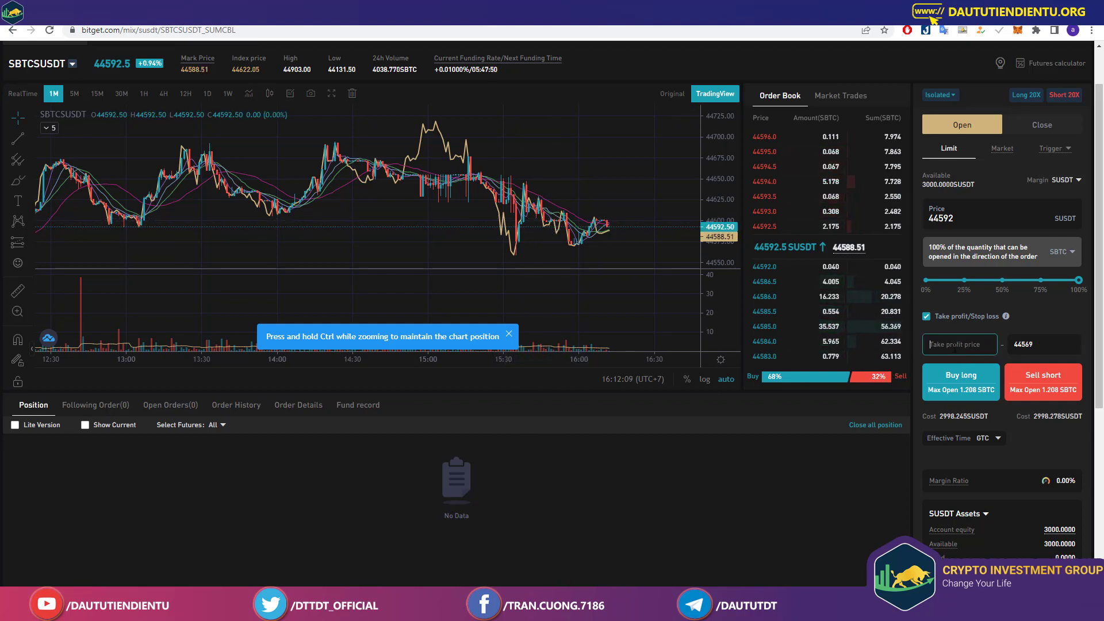